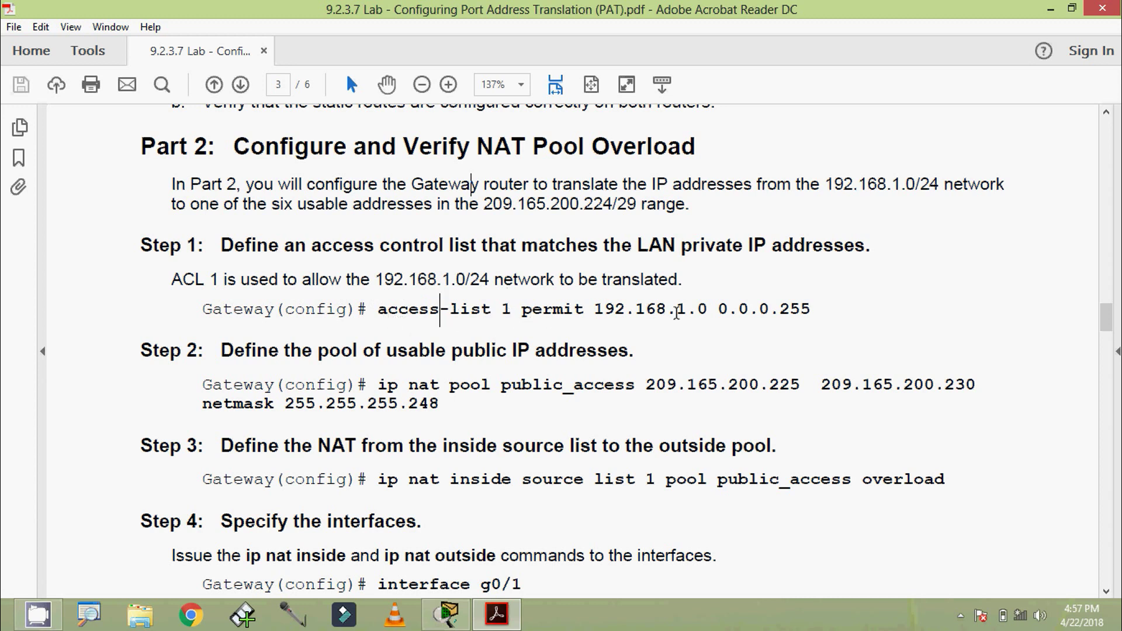
Switch to Cisco Packet Tracer, open the Gateway router's command line and log in with the console password
{"action": "left_click", "coordinate": [212, 314]}
{"action": "key", "text": "alt+Tab"}
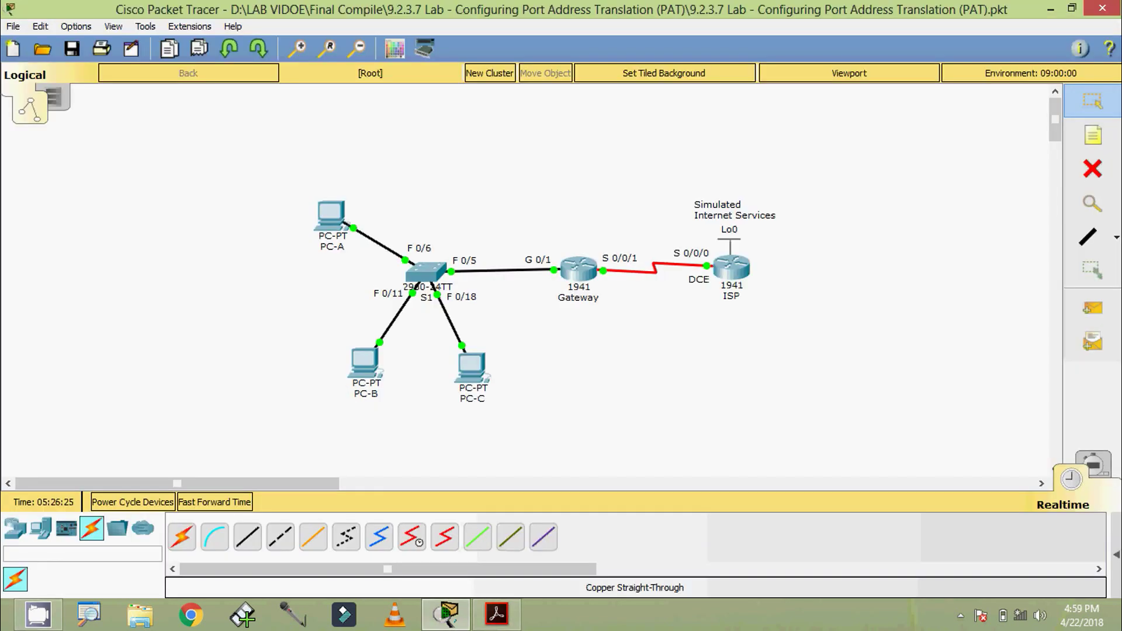
{"action": "left_click", "coordinate": [578, 270]}
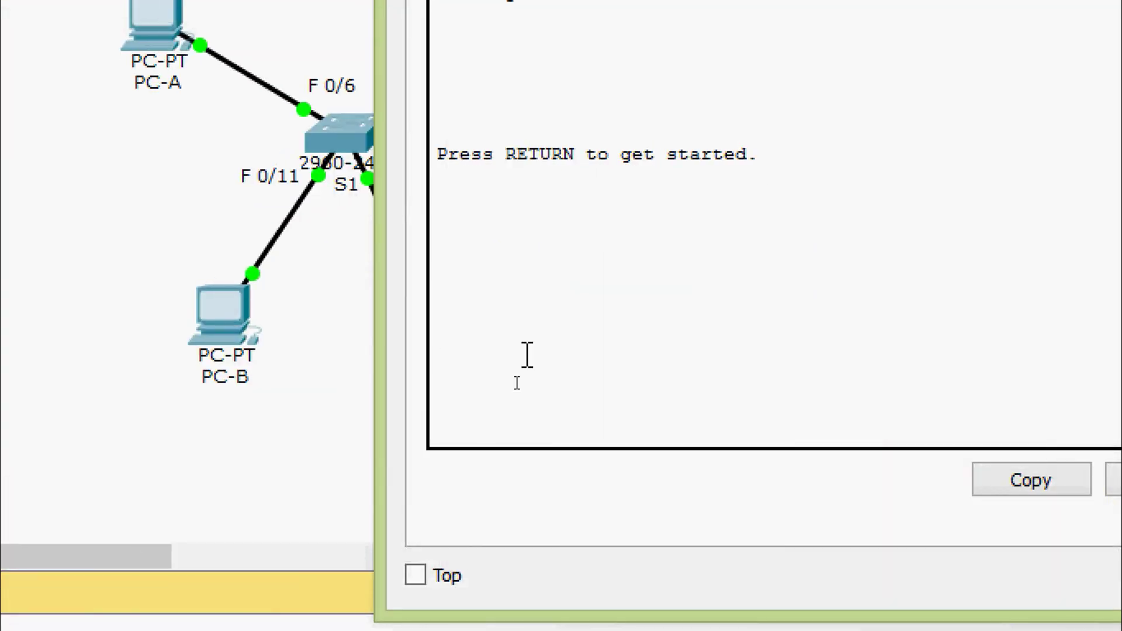
{"action": "key", "text": "Return"}
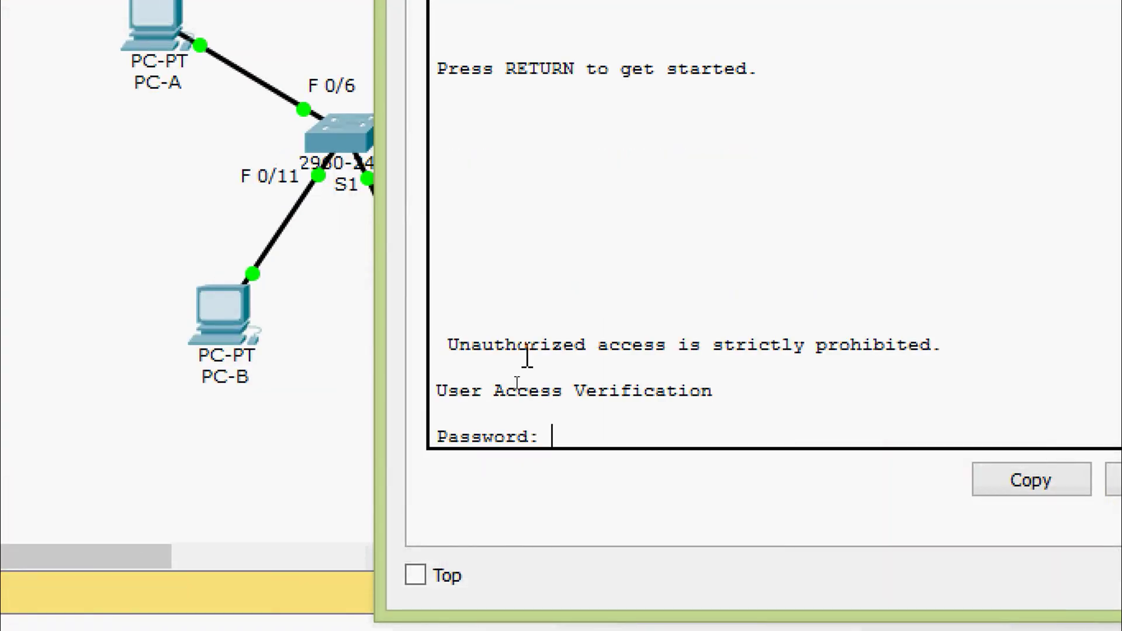
{"action": "key", "text": "Return"}
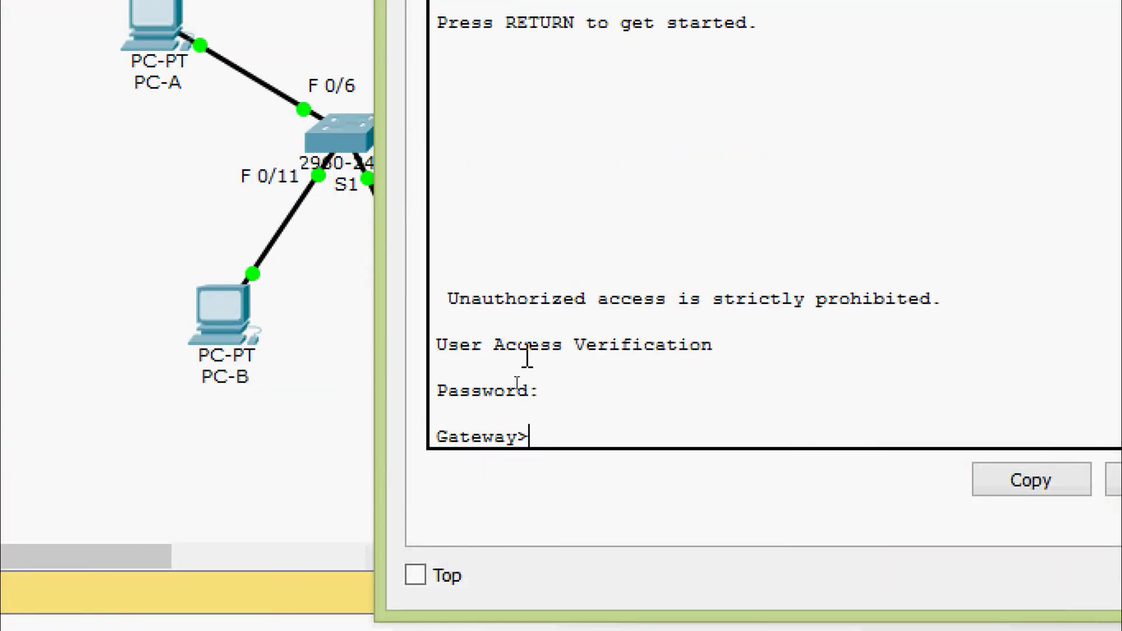
Enter privileged EXEC mode on Gateway with the enable password and start global configuration mode
{"action": "type", "text": "ena"}
{"action": "key", "text": "Tab"}
{"action": "key", "text": "Return"}
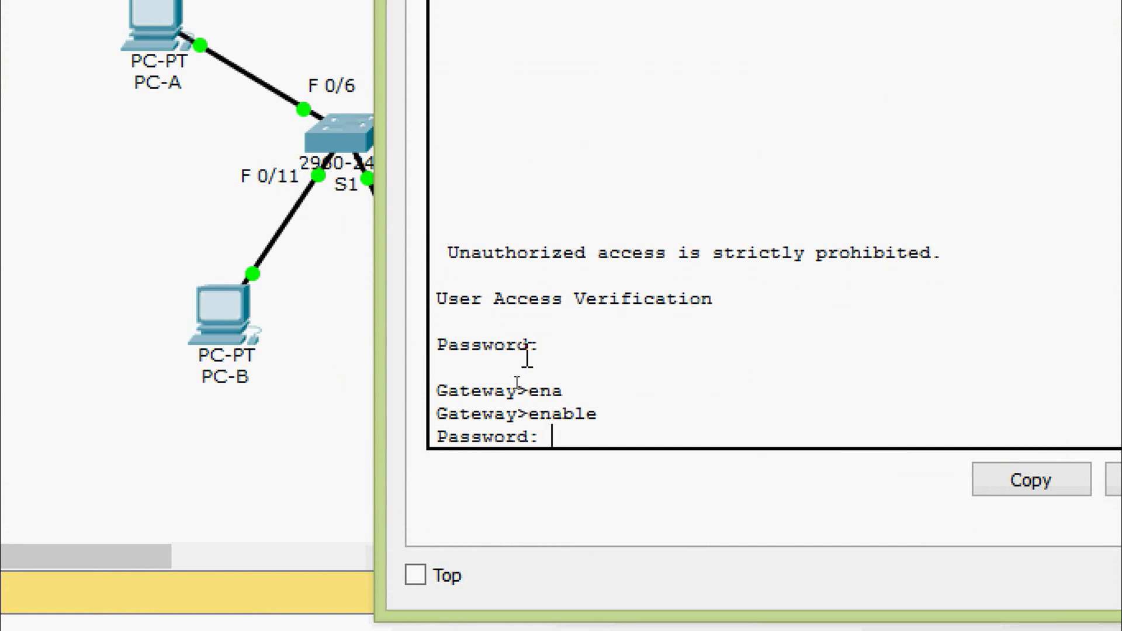
{"action": "key", "text": "Return"}
{"action": "type", "text": "conf"}
{"action": "key", "text": "Tab"}
{"action": "type", "text": "t"}
{"action": "key", "text": "Tab"}
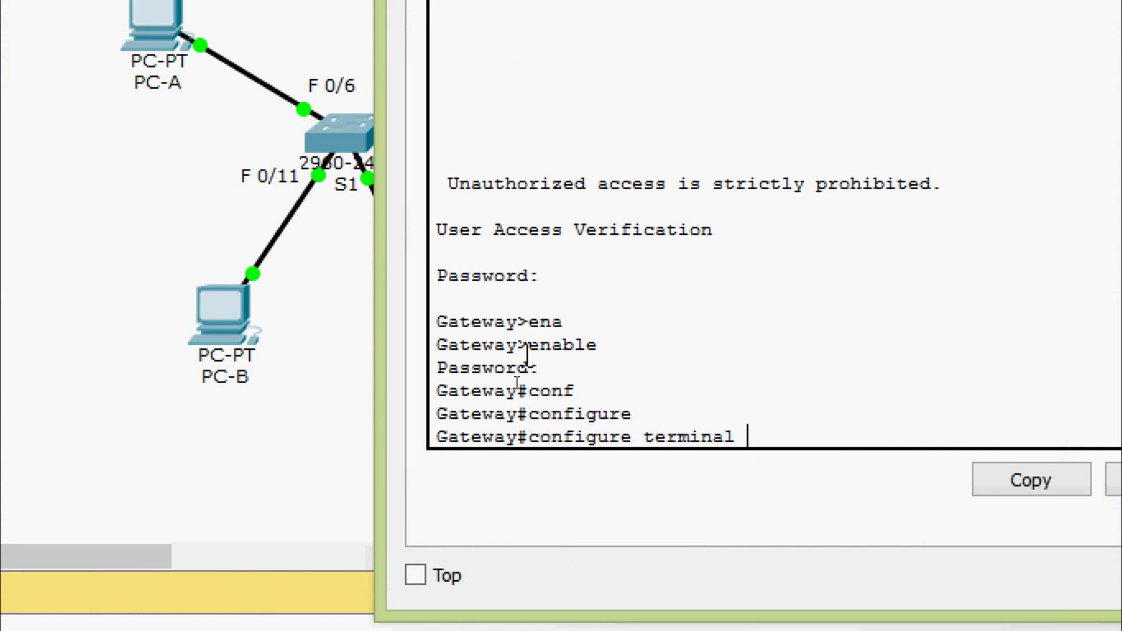
{"action": "key", "text": "Return"}
{"action": "key", "text": "Return"}
{"action": "key", "text": "Return"}
Create access list 1 on Gateway permitting network 192.168.1.0 with wildcard mask 0.0.0.255
{"action": "type", "text": "ac"}
{"action": "key", "text": "Tab"}
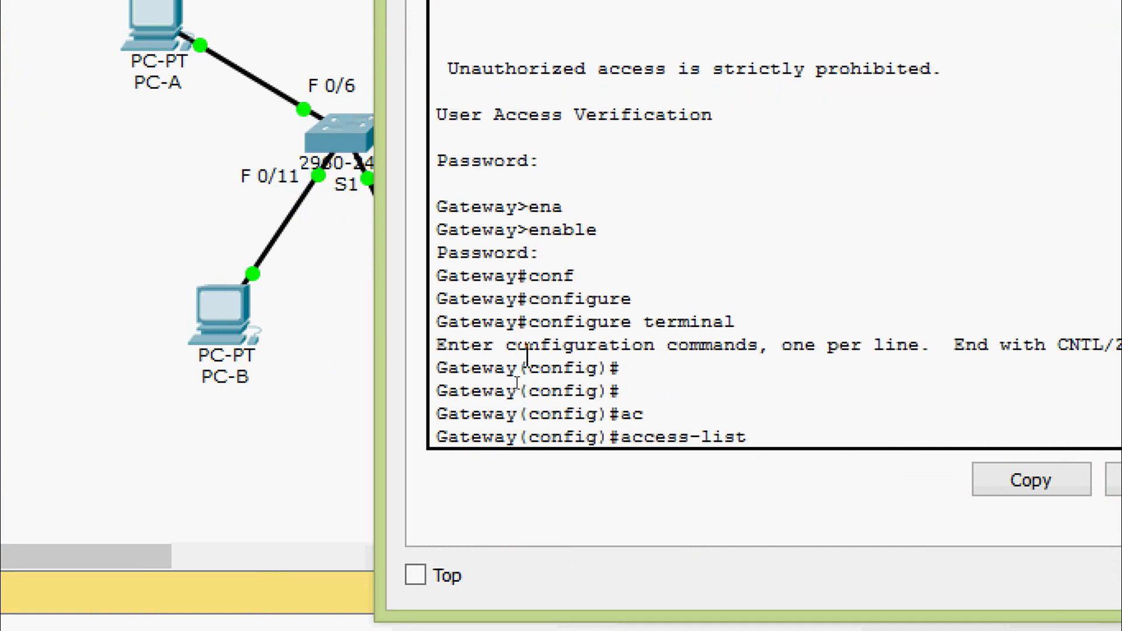
{"action": "type", "text": "1 "}
{"action": "type", "text": "?per"}
{"action": "key", "text": "Tab"}
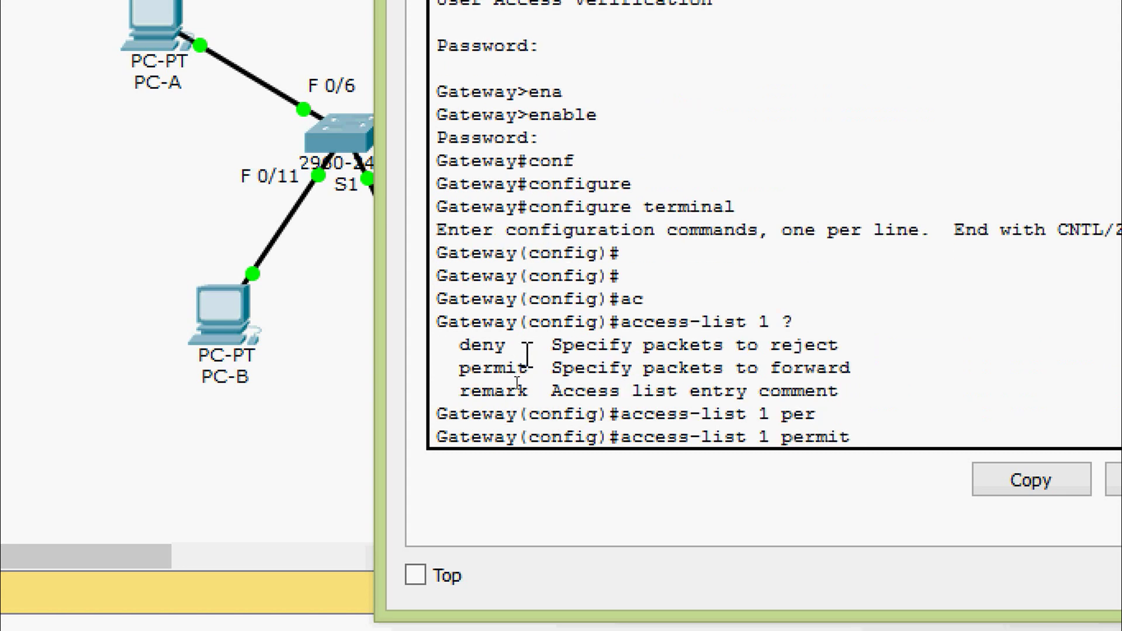
{"action": "type", "text": "192.168.1.0"}
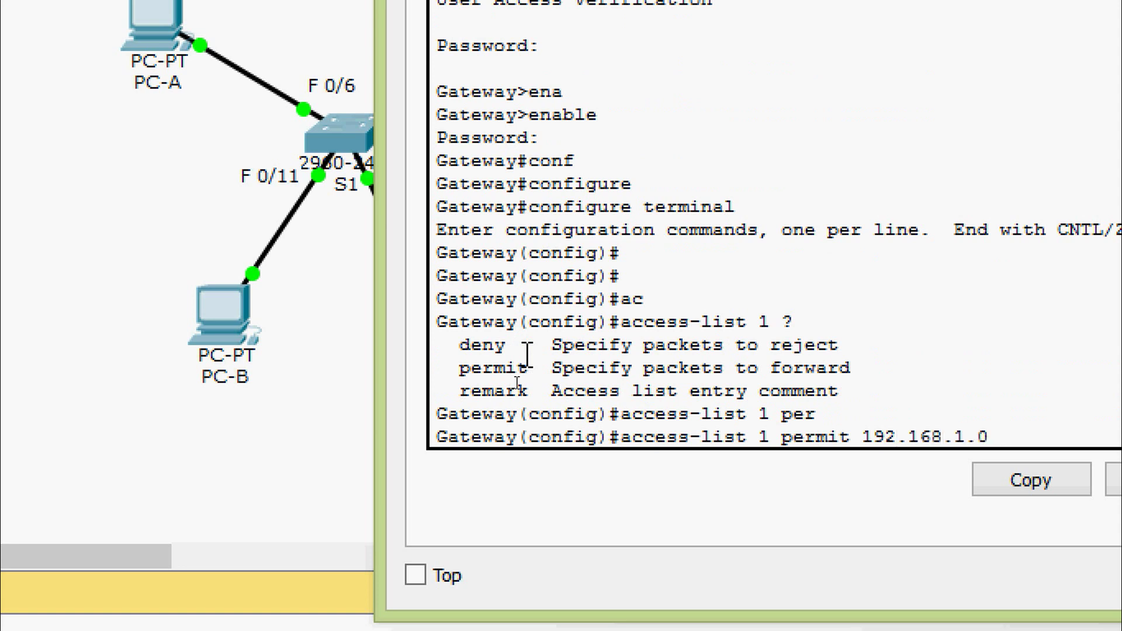
{"action": "type", "text": " ?"}
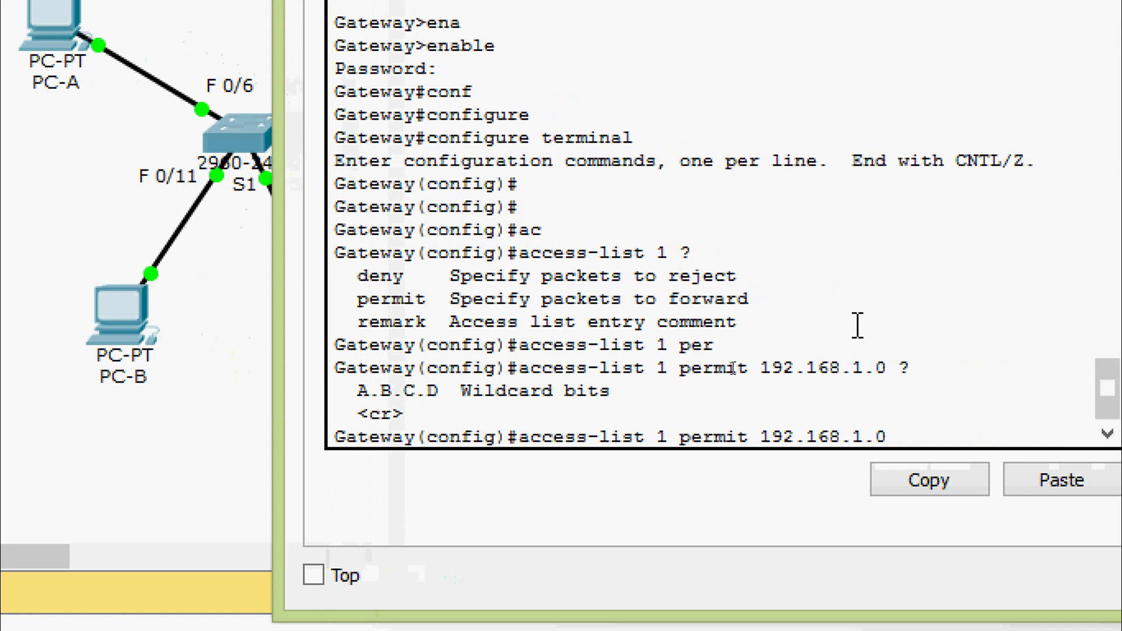
{"action": "type", "text": " 0.0.0.25"}
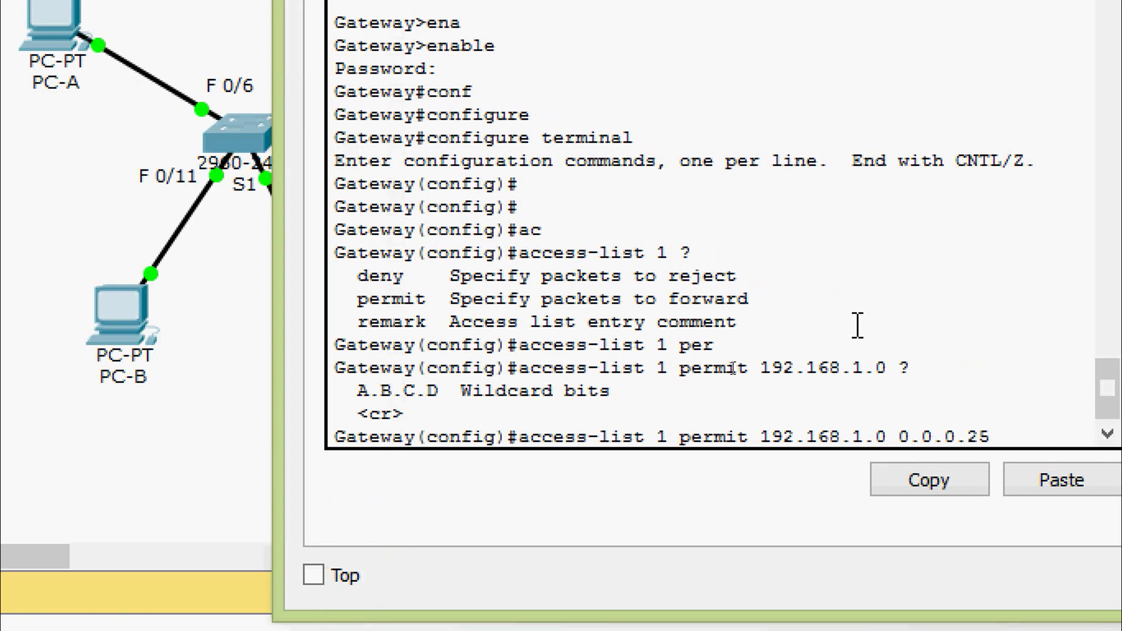
{"action": "type", "text": "5"}
{"action": "key", "text": "Return"}
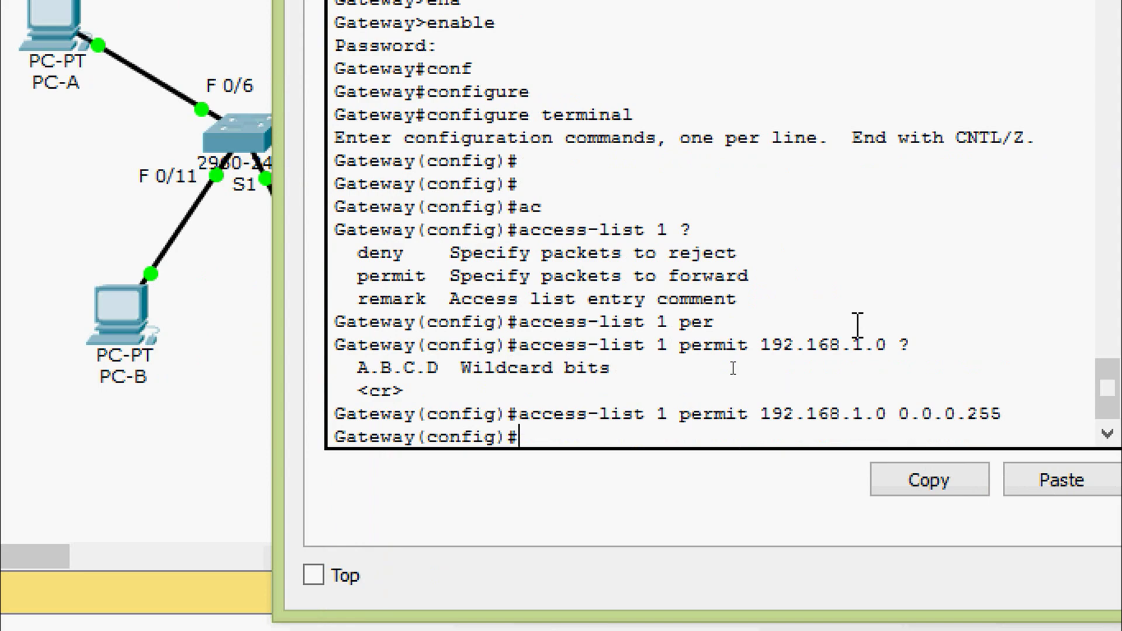
Switch to the lab PDF in Adobe Acrobat Reader and examine the address range and netmask in Step 2's NAT pool command
{"action": "key", "text": "alt+Tab"}
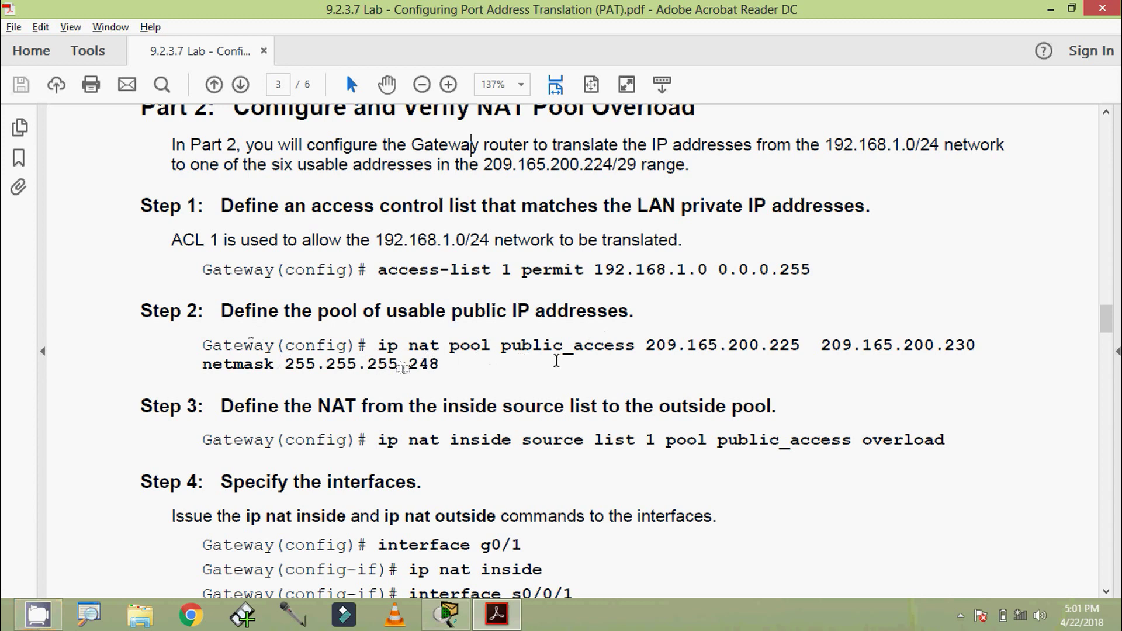
{"action": "left_click_drag", "start_coordinate": [646, 348], "coordinate": [785, 346]}
{"action": "left_click", "coordinate": [820, 345]}
{"action": "left_click", "coordinate": [971, 346], "text": "shift"}
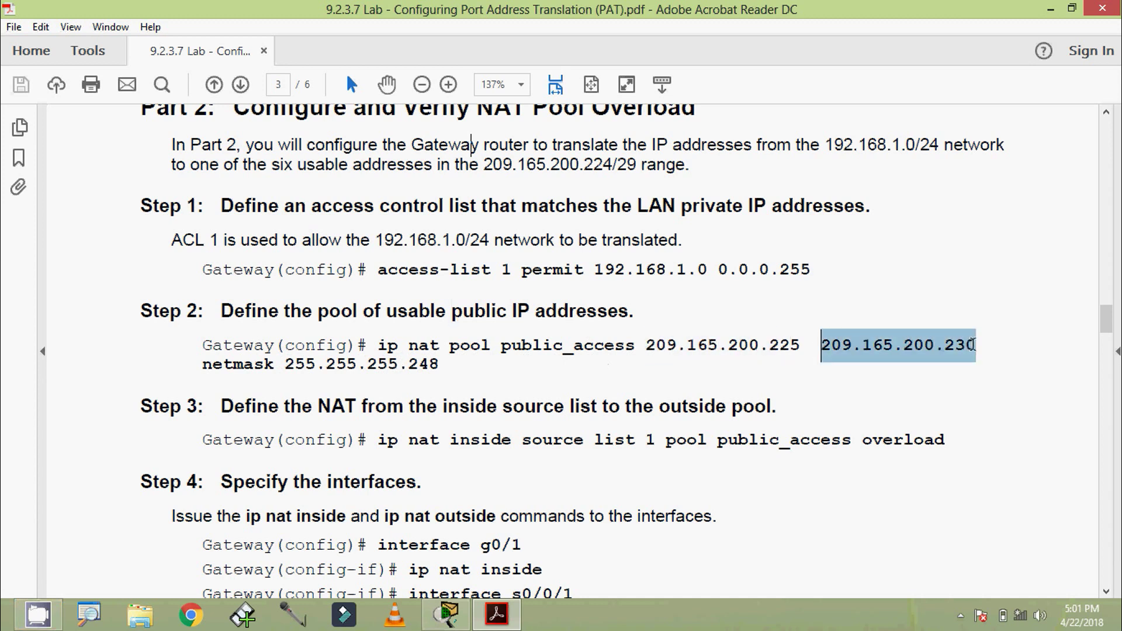
{"action": "left_click", "coordinate": [266, 365]}
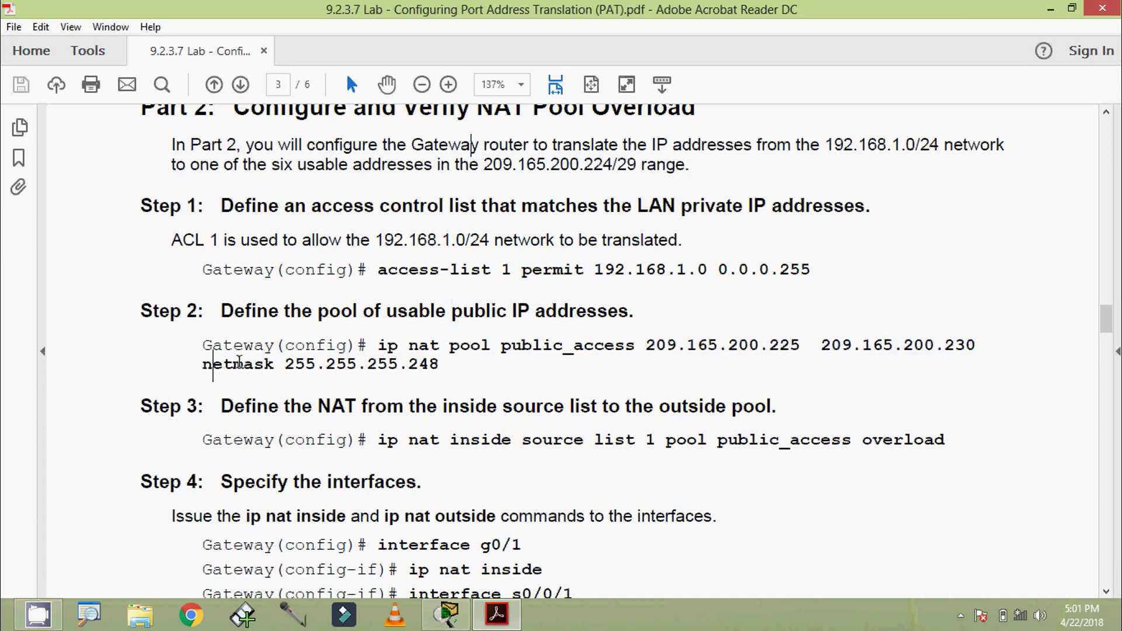
{"action": "left_click_drag", "start_coordinate": [206, 363], "coordinate": [284, 365]}
{"action": "left_click", "coordinate": [286, 365]}
{"action": "double_click", "coordinate": [285, 365]}
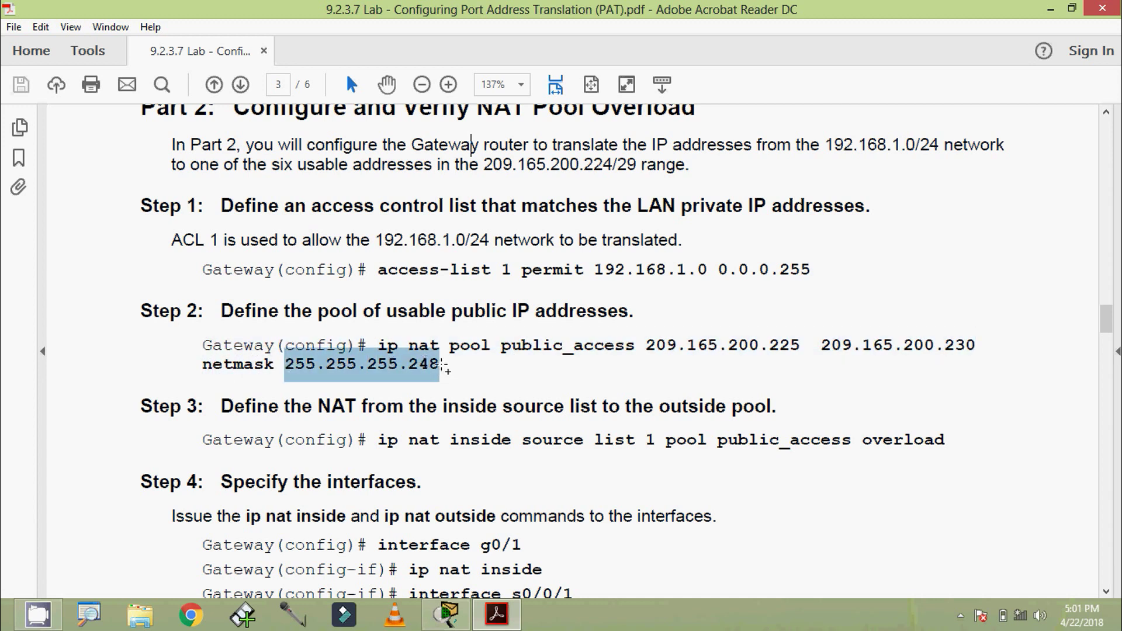
{"action": "left_click", "coordinate": [439, 364]}
Back in Packet Tracer, begin Gateway's ip nat pool command with pool name public_access and start address 209.165.200.225
{"action": "key", "text": "alt+Tab"}
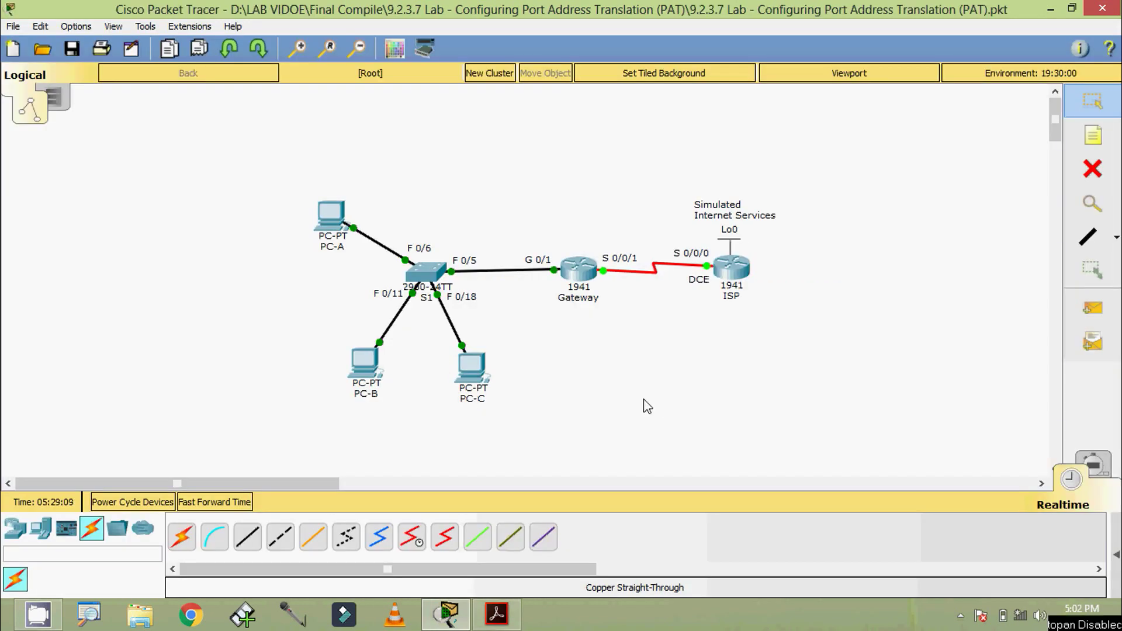
{"action": "left_click", "coordinate": [578, 269]}
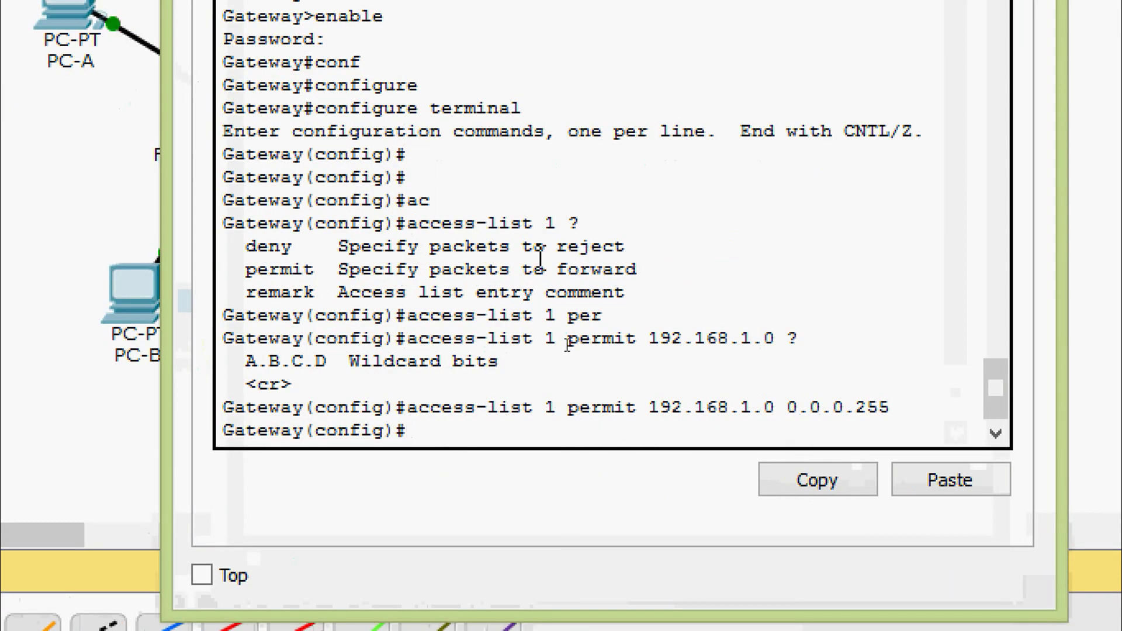
{"action": "type", "text": "ip nat"}
{"action": "key", "text": "Tab"}
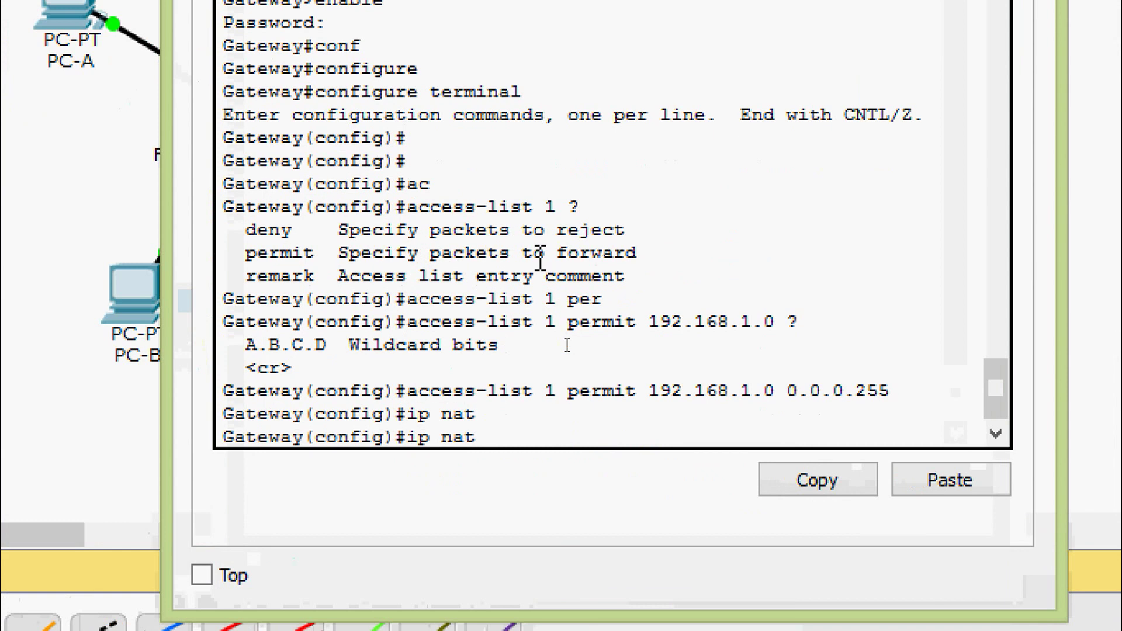
{"action": "type", "text": "po"}
{"action": "key", "text": "Tab"}
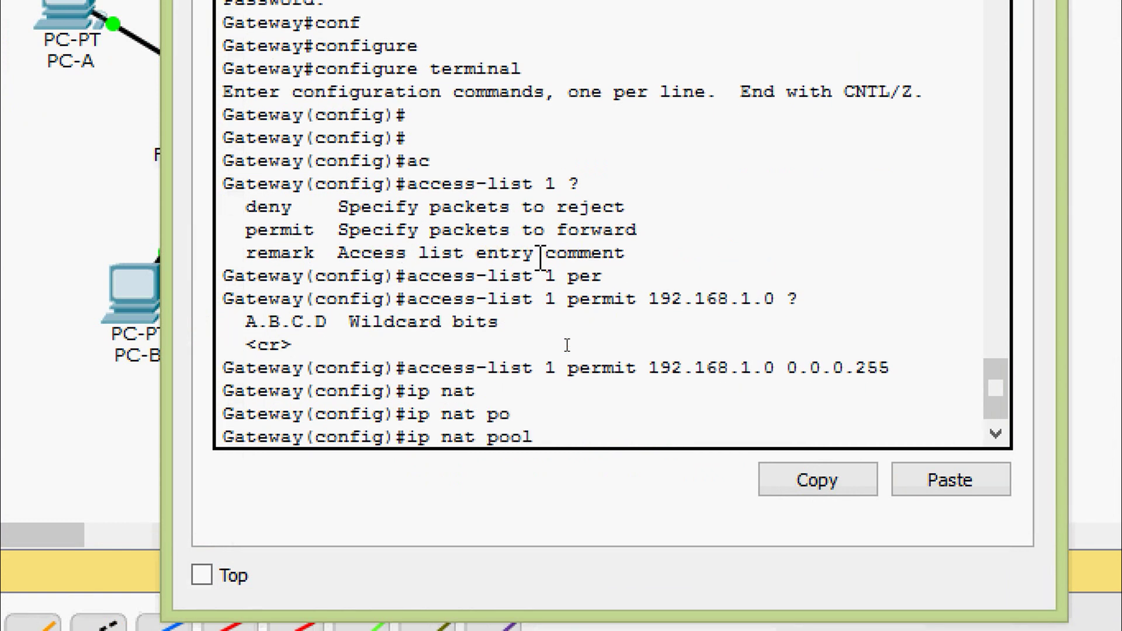
{"action": "type", "text": "?"}
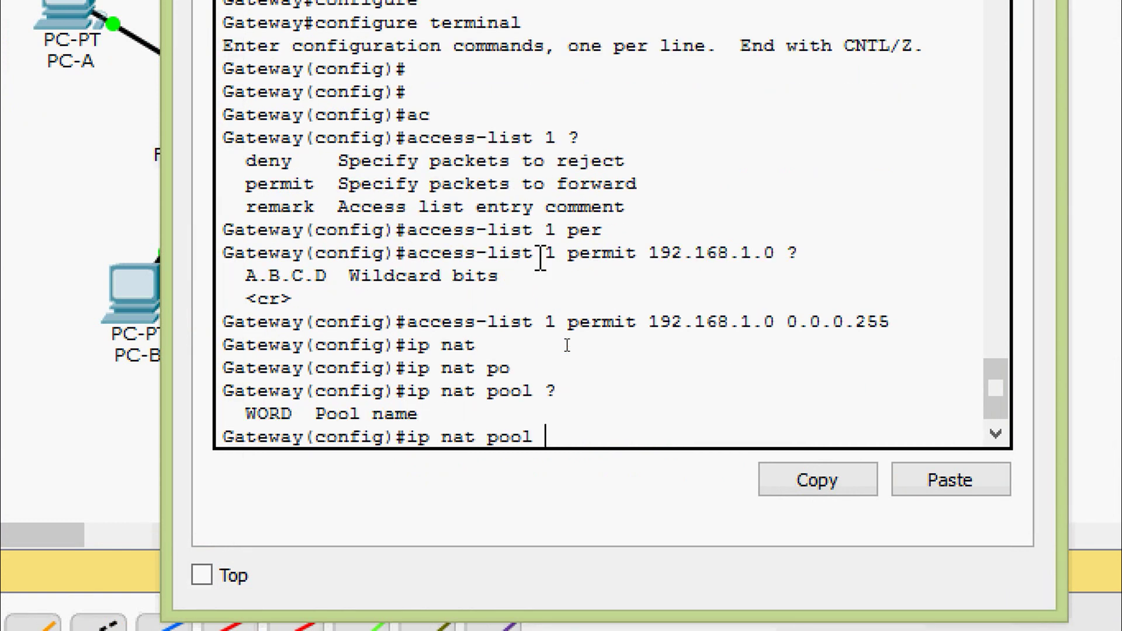
{"action": "type", "text": "public_ access ?"}
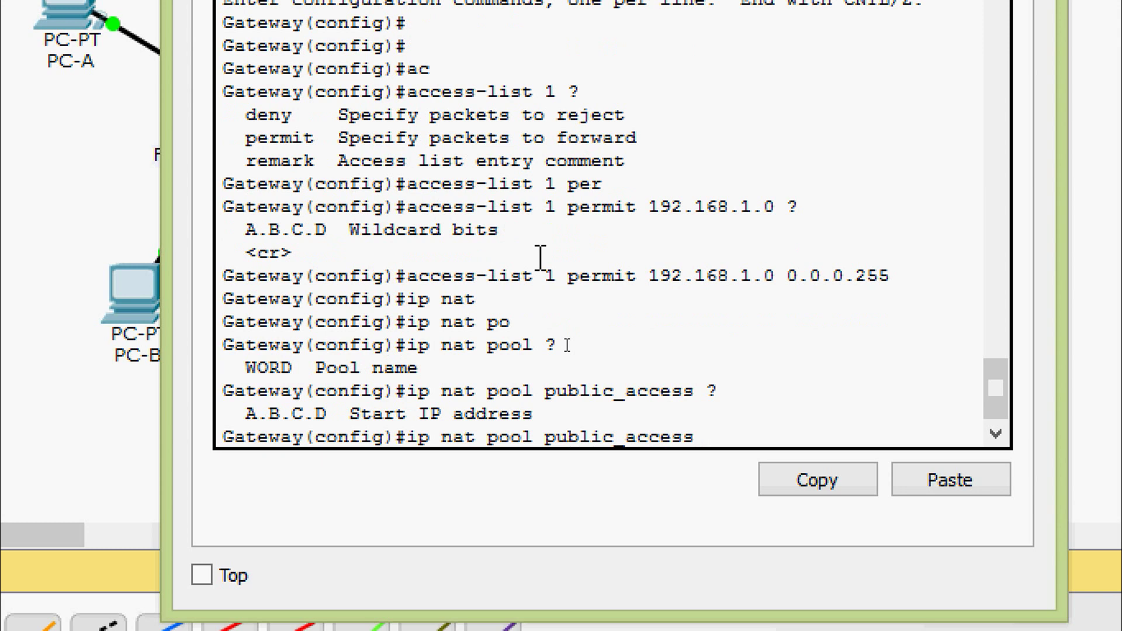
{"action": "type", "text": "209.165.200"}
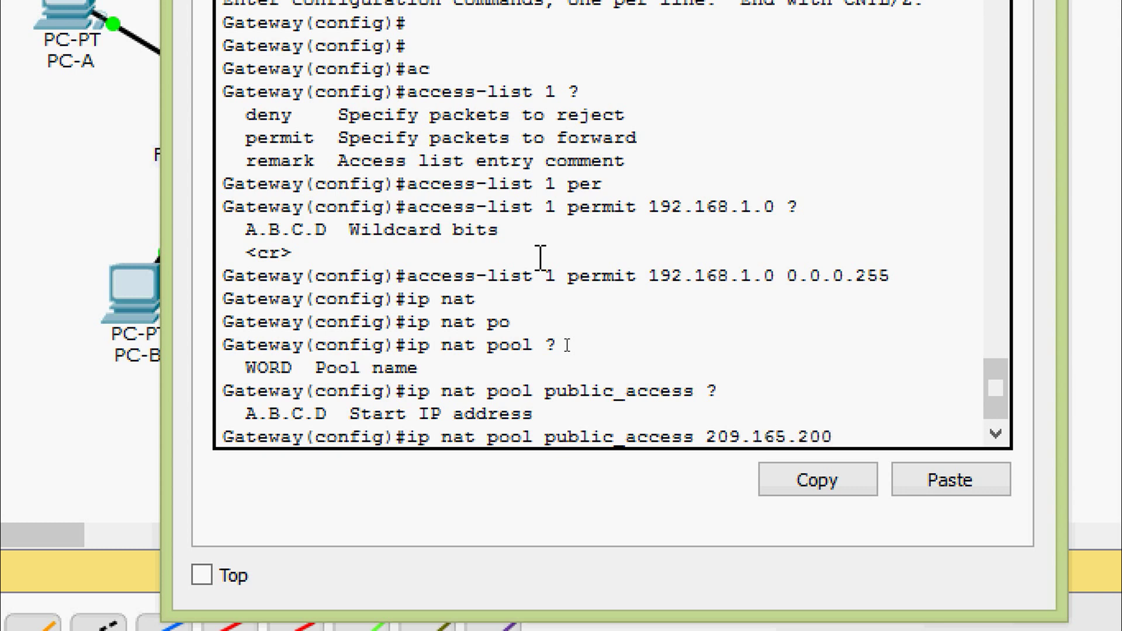
{"action": "type", "text": ".225 ?"}
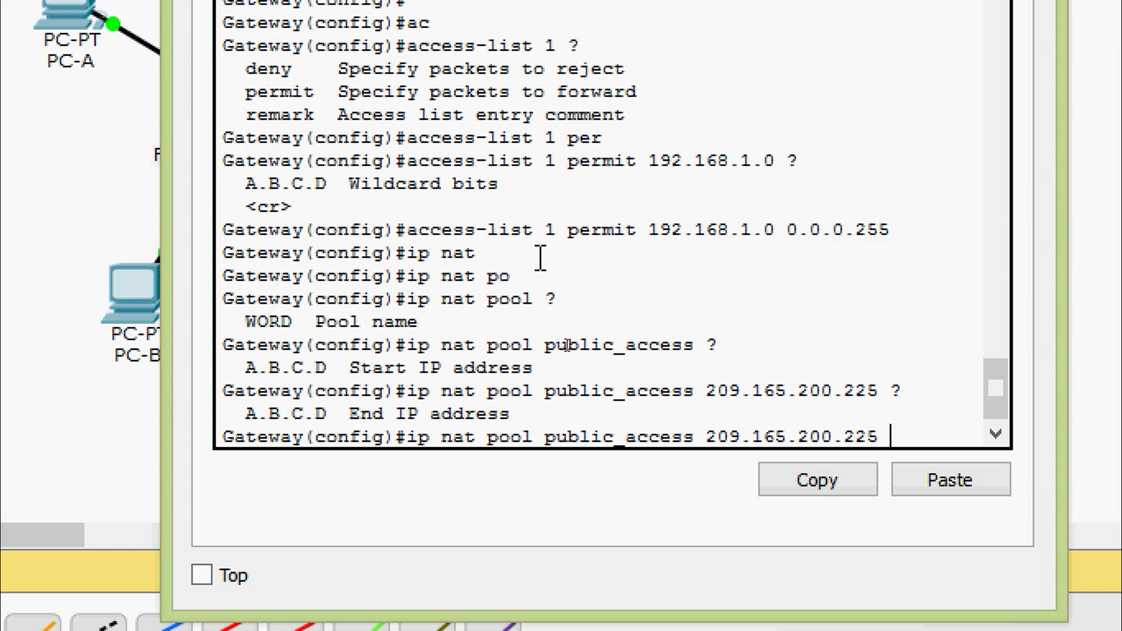
Complete the public_access pool command with end address 209.165.200.230 and netmask 255.255.255.248
{"action": "type", "text": "209.165.200"}
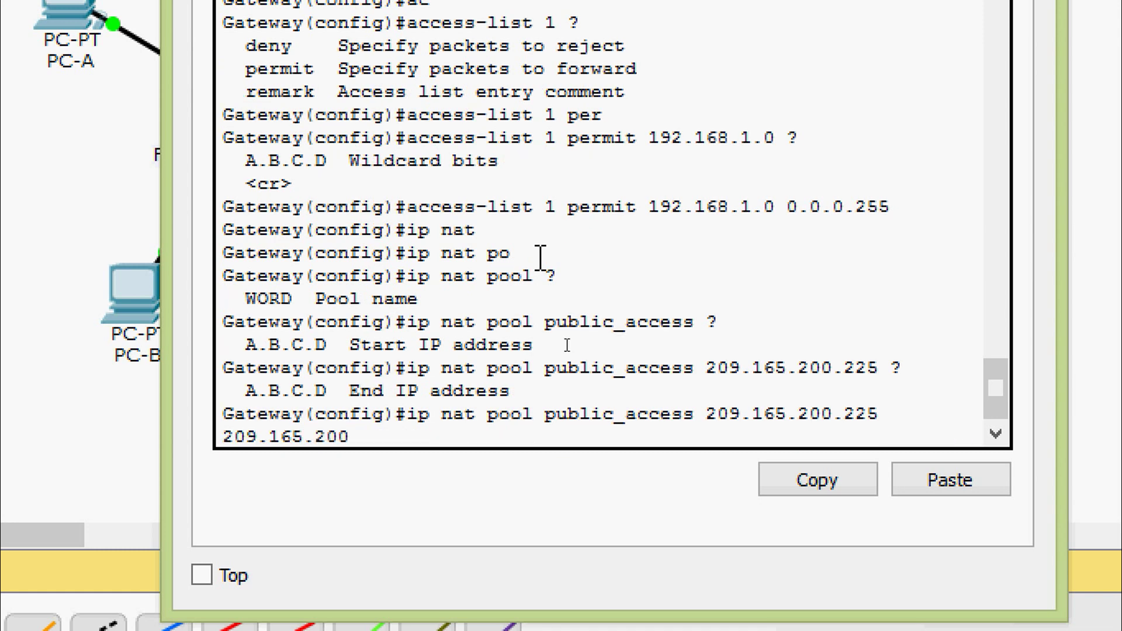
{"action": "type", "text": ".230 "}
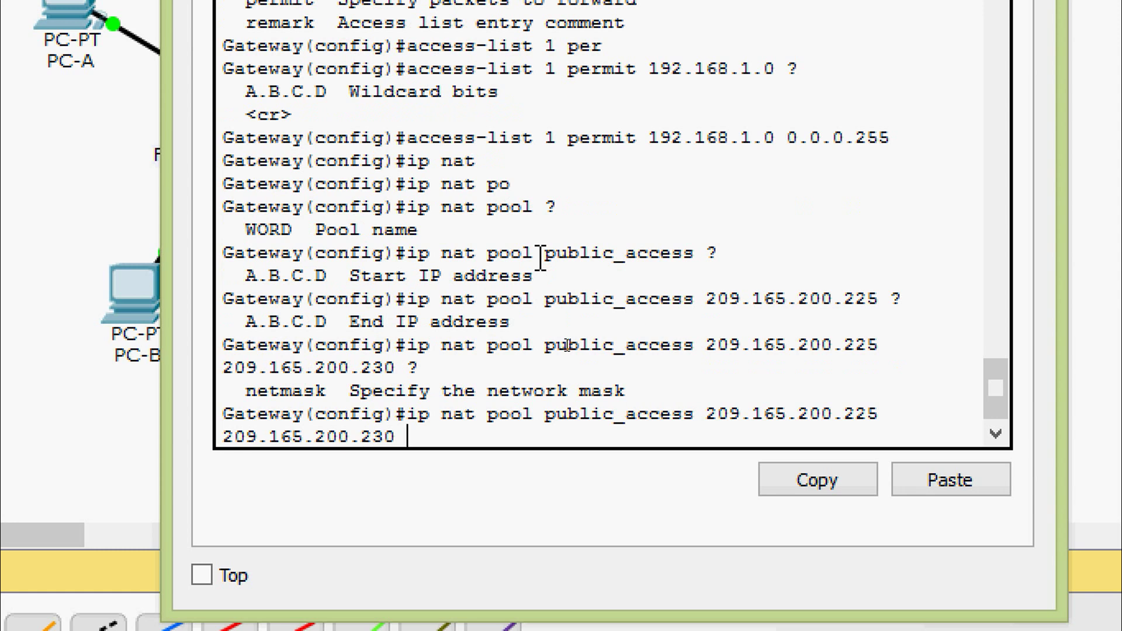
{"action": "type", "text": "?net"}
{"action": "key", "text": "Tab"}
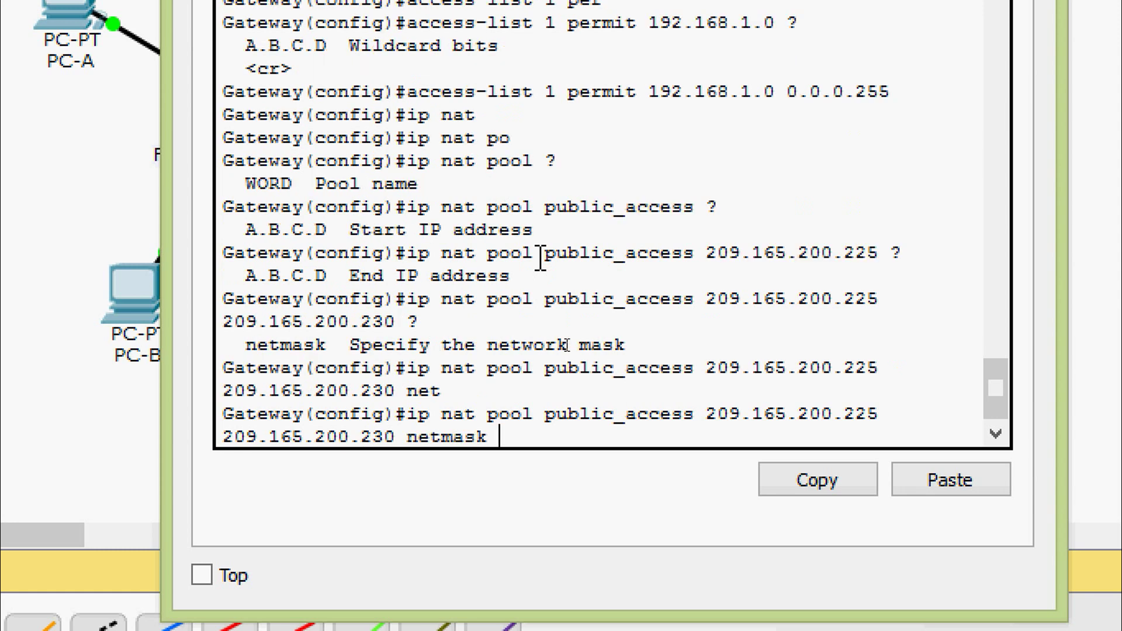
{"action": "type", "text": "?"}
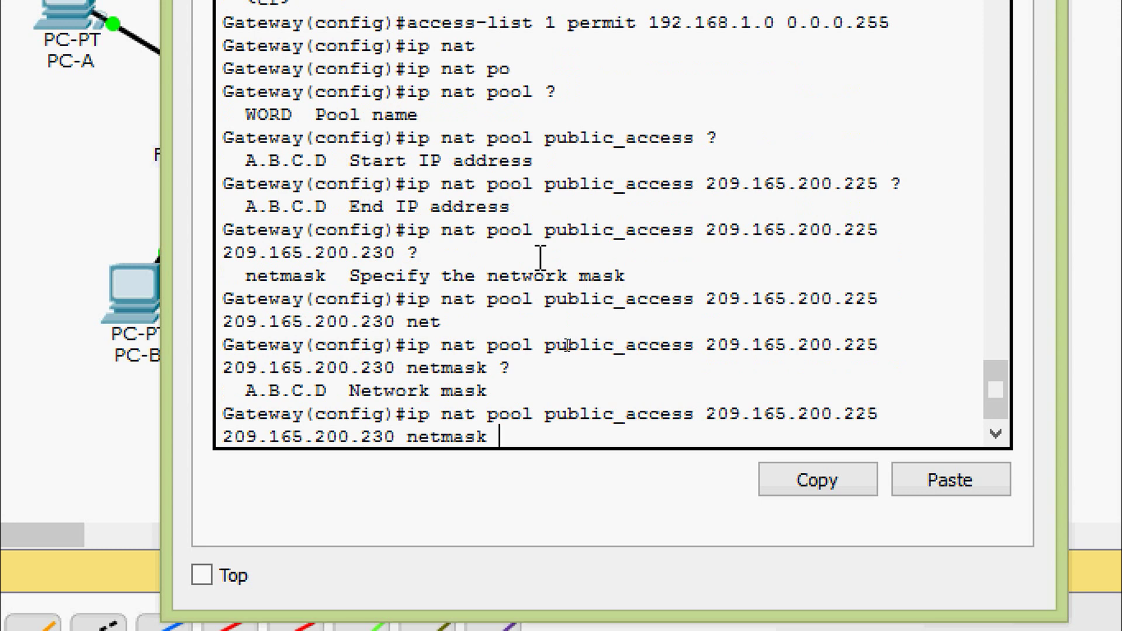
{"action": "type", "text": "255.255.255"}
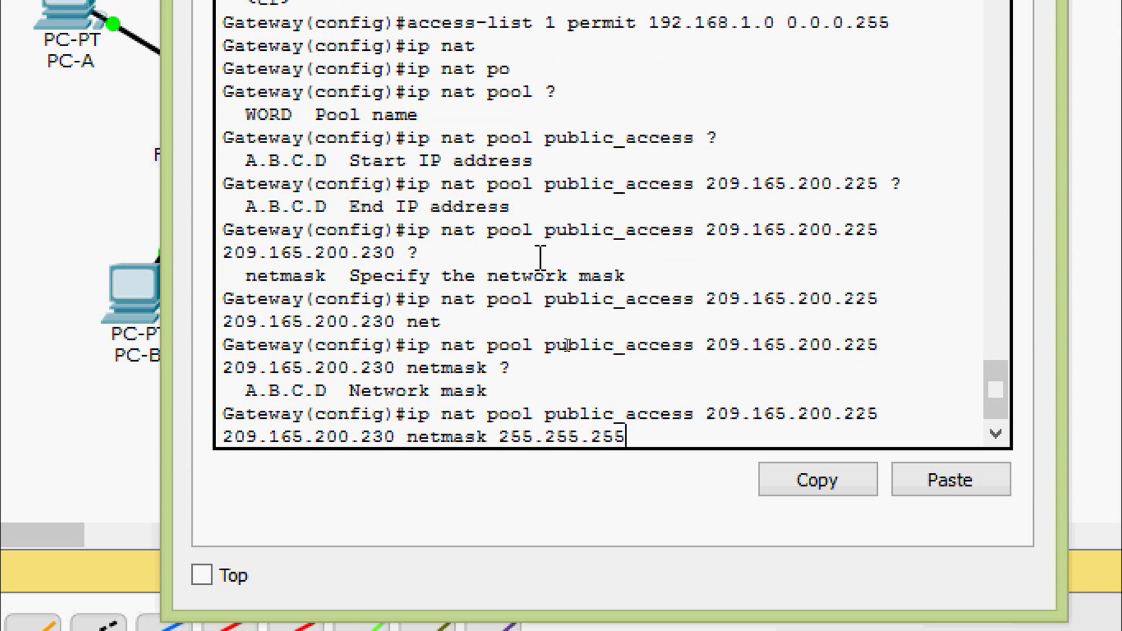
{"action": "type", "text": ".248"}
{"action": "key", "text": "Return"}
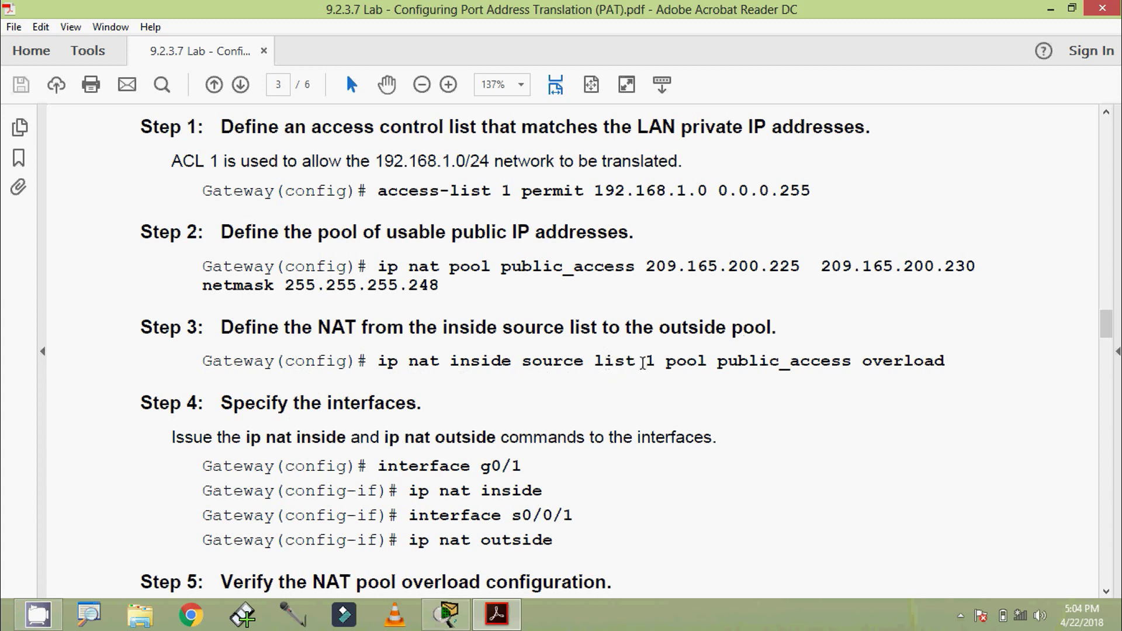
Examine the list number, pool name and overload keyword of the Step 3 NAT command in the lab PDF
{"action": "double_click", "coordinate": [649, 363]}
{"action": "left_click_drag", "start_coordinate": [666, 362], "coordinate": [947, 366]}
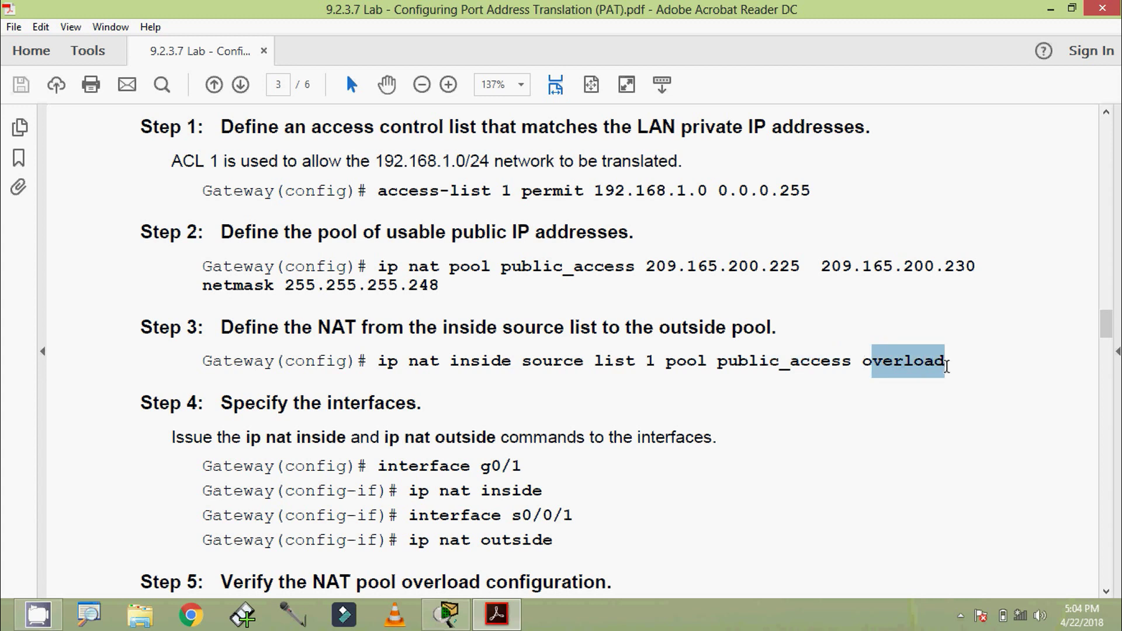
{"action": "left_click", "coordinate": [864, 391]}
Switch to Packet Tracer, bring up Gateway's command line and begin an ip nat inside source command, displaying its available options
{"action": "key", "text": "alt+Tab"}
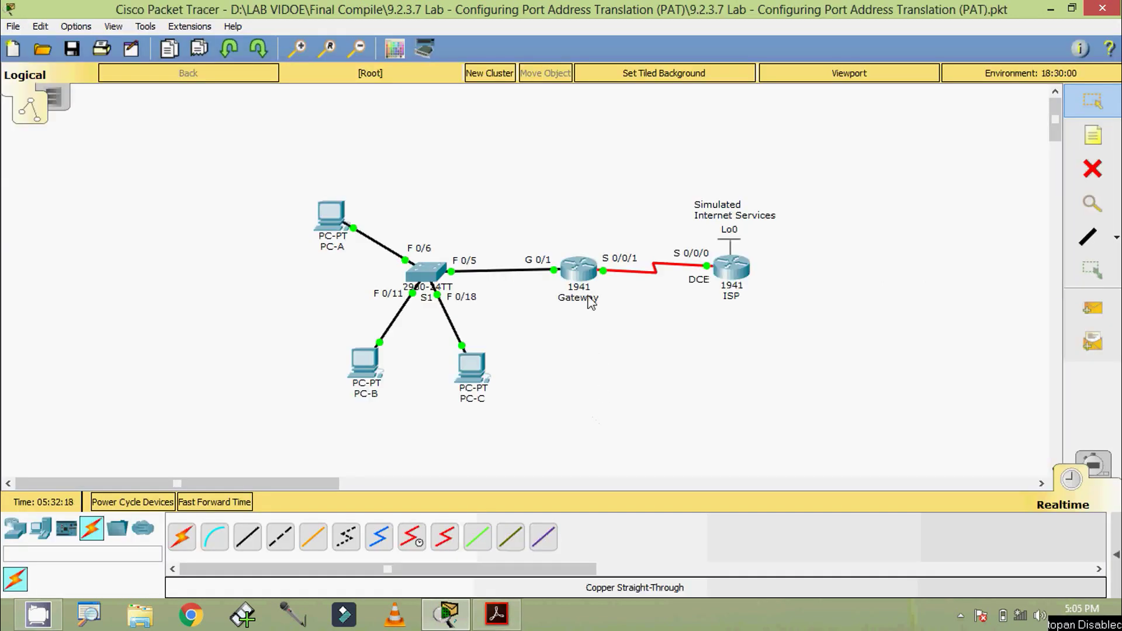
{"action": "left_click", "coordinate": [579, 268]}
{"action": "left_click_drag", "start_coordinate": [543, 114], "coordinate": [569, 91]}
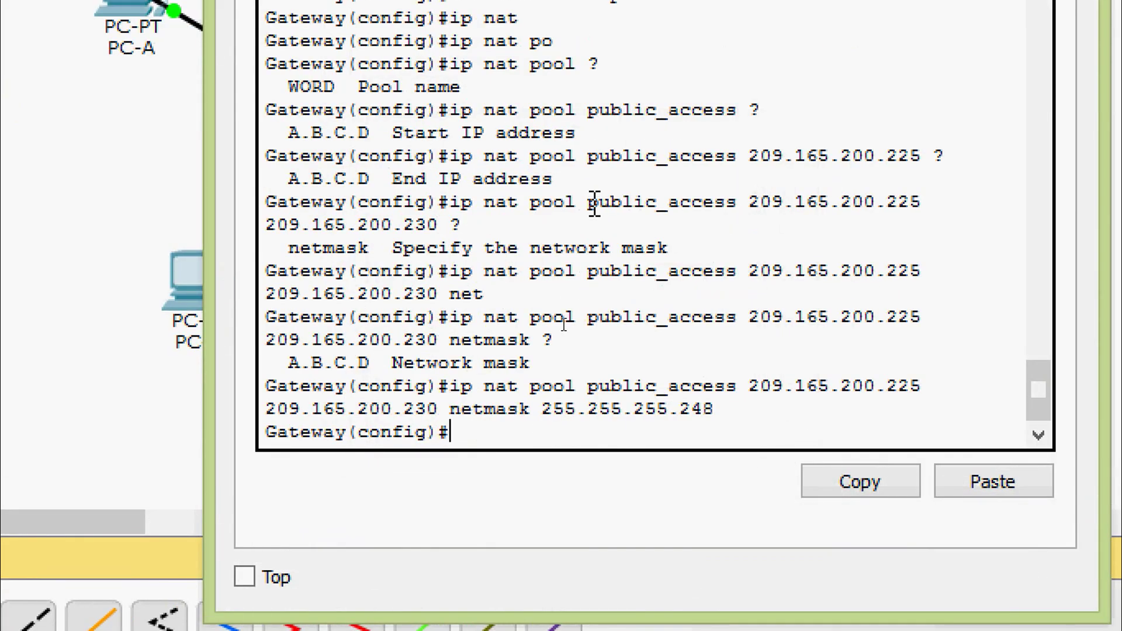
{"action": "type", "text": "ip nat"}
{"action": "key", "text": "Tab"}
{"action": "type", "text": "?"}
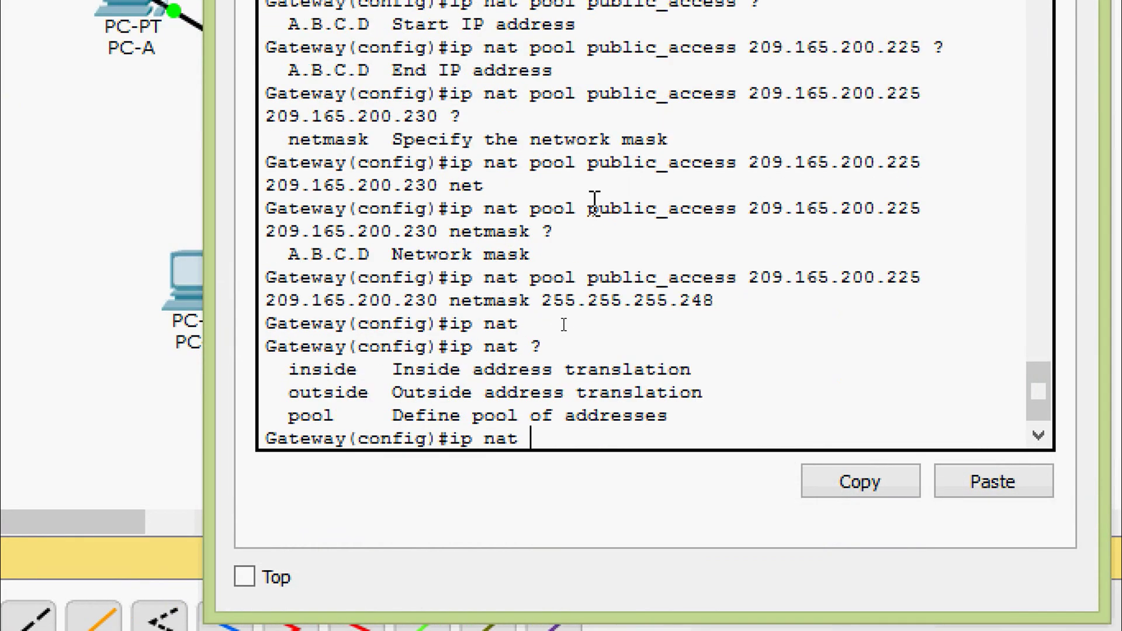
{"action": "type", "text": "in"}
{"action": "key", "text": "Tab"}
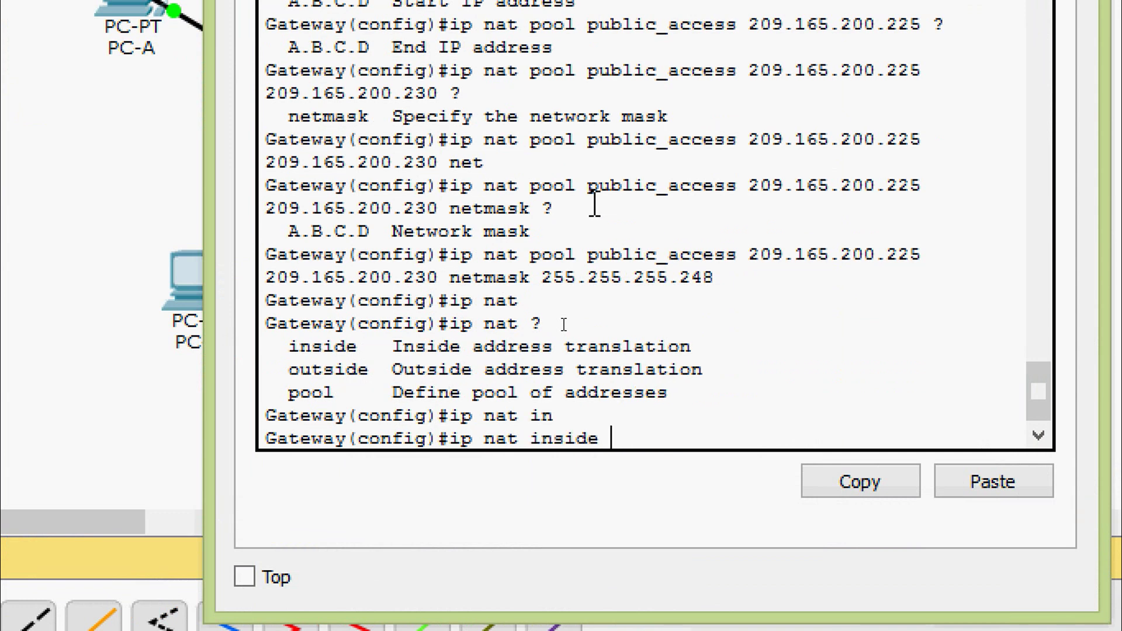
{"action": "type", "text": "sou"}
{"action": "key", "text": "Tab"}
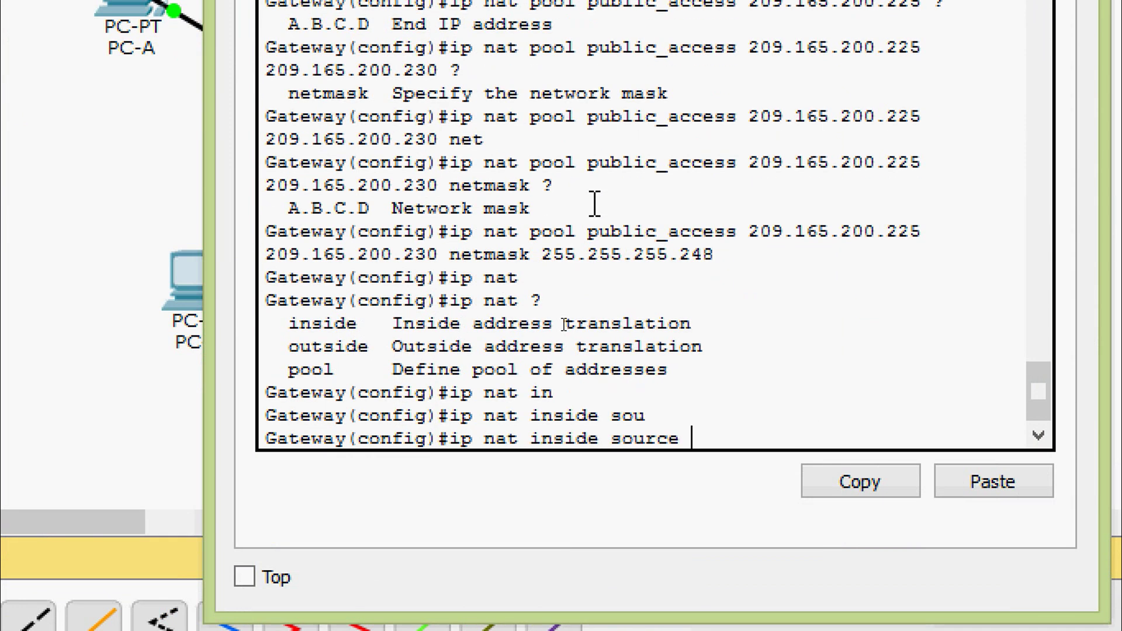
{"action": "type", "text": "?"}
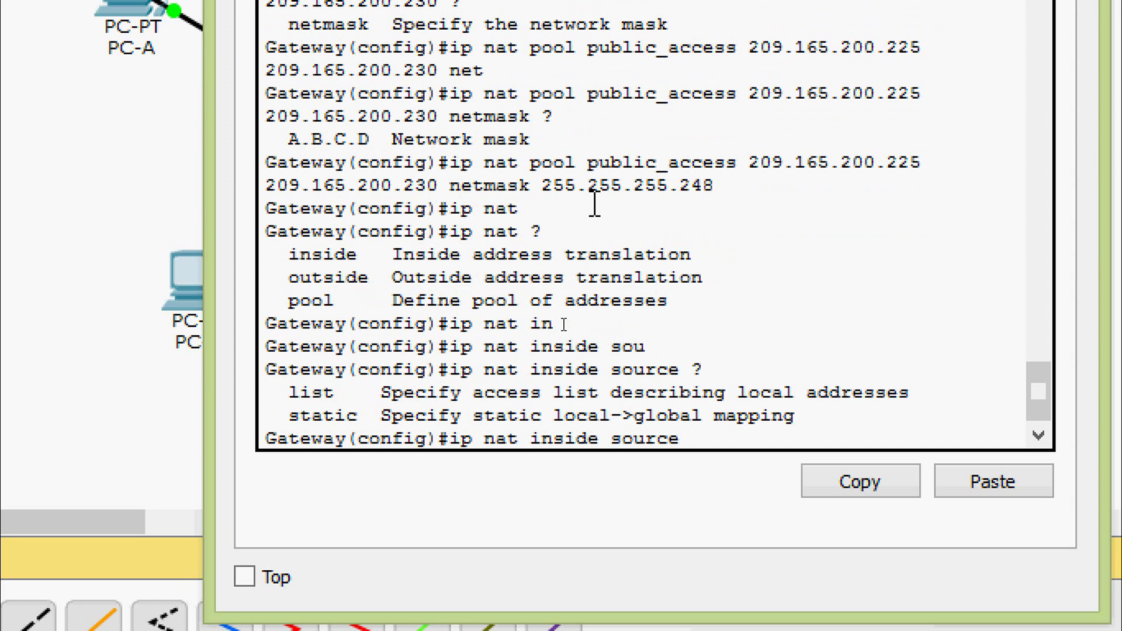
Extend the ip nat inside source command with list 1 and the pool keyword, consulting the inline help for each argument
{"action": "type", "text": "li"}
{"action": "key", "text": "Tab"}
{"action": "type", "text": "?"}
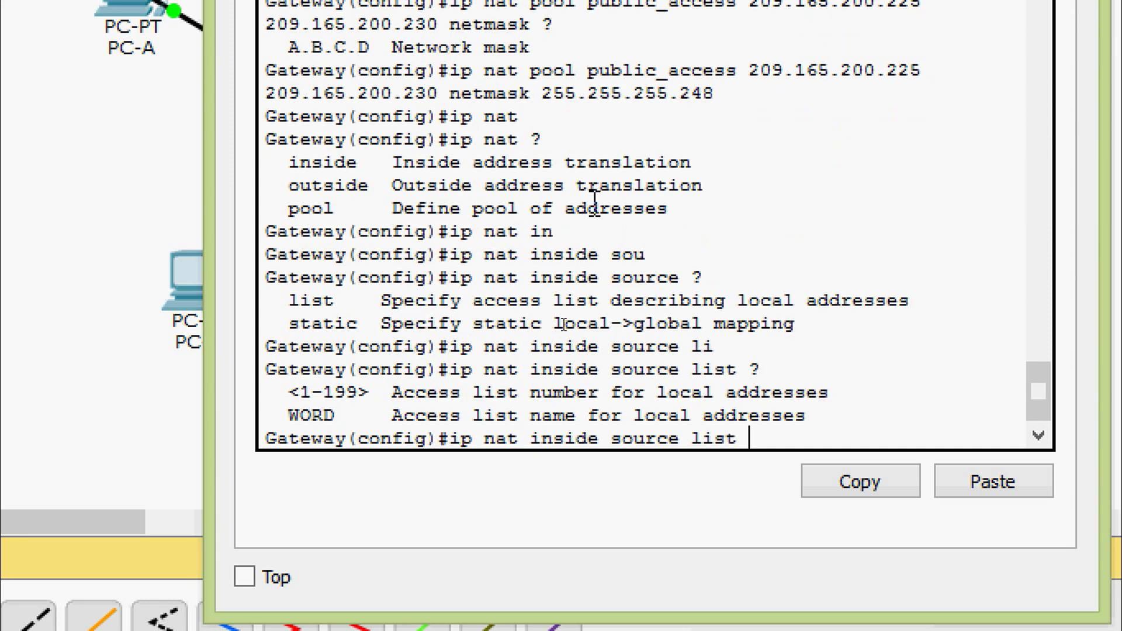
{"action": "type", "text": "1 ?"}
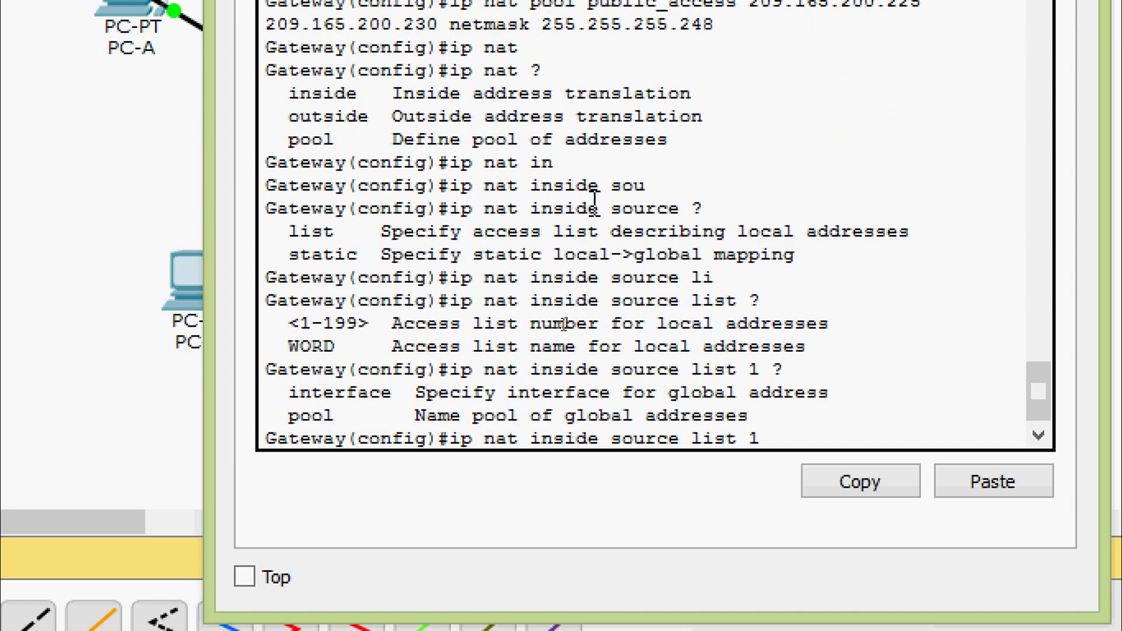
{"action": "type", "text": " po"}
{"action": "key", "text": "Tab"}
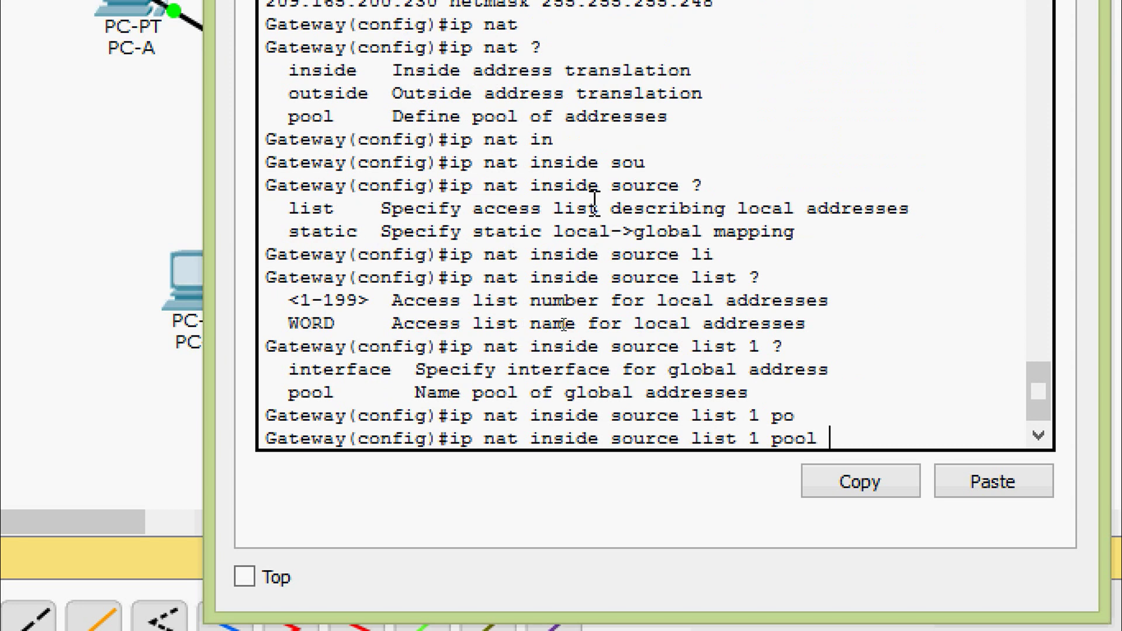
{"action": "type", "text": "?"}
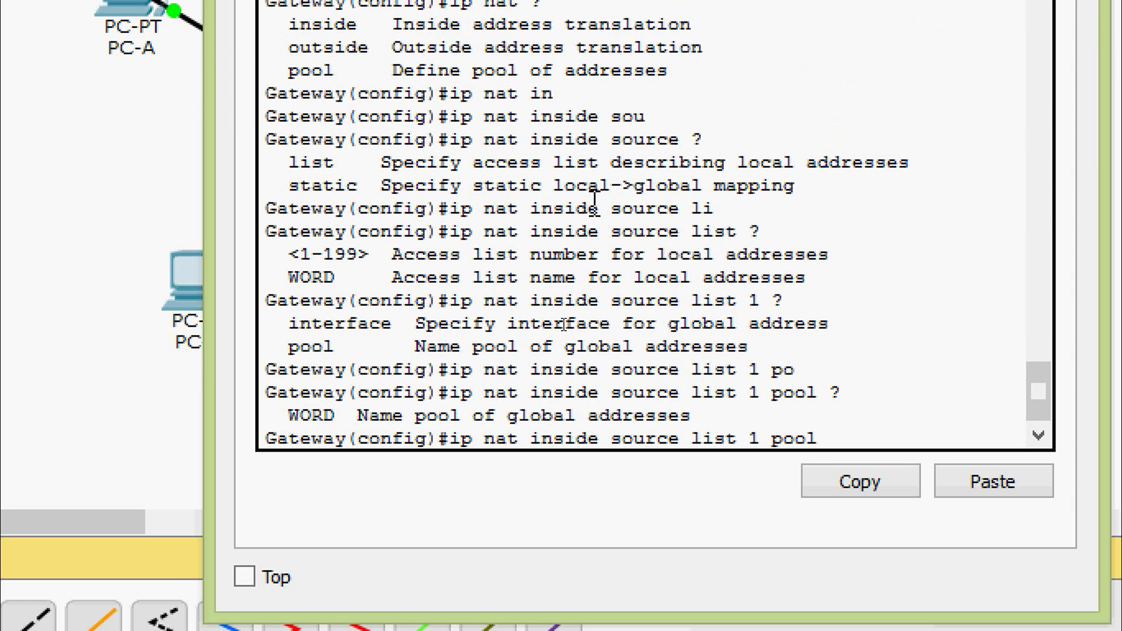
Complete the source list NAT command with pool name public_access and the overload option, and execute it
{"action": "type", "text": "public_a"}
{"action": "type", "text": "cc"}
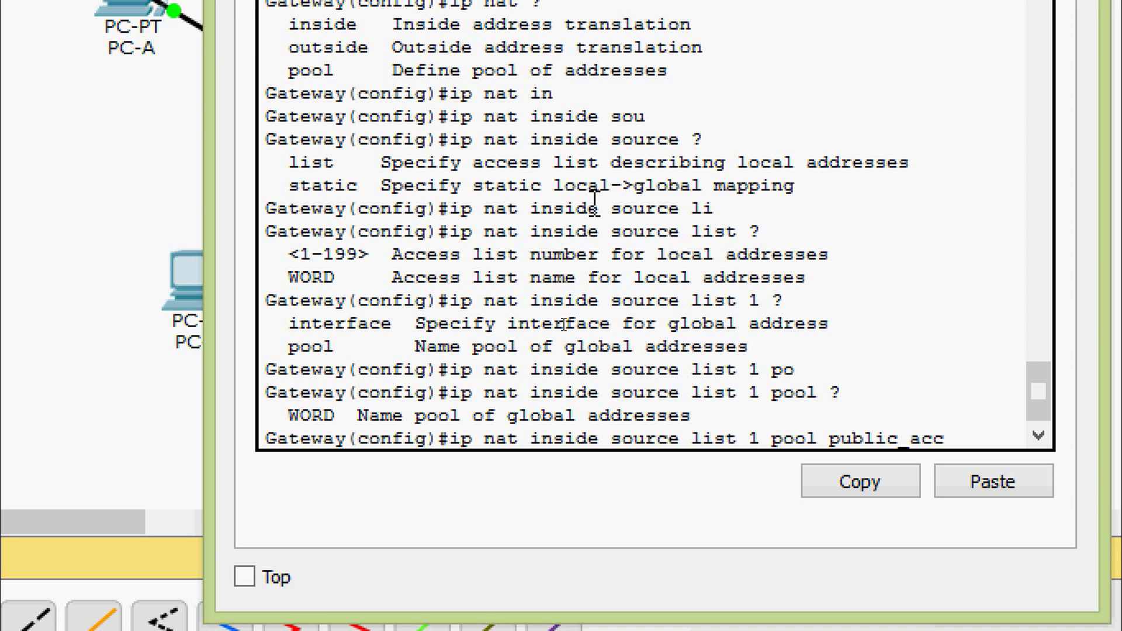
{"action": "type", "text": "ess ?"}
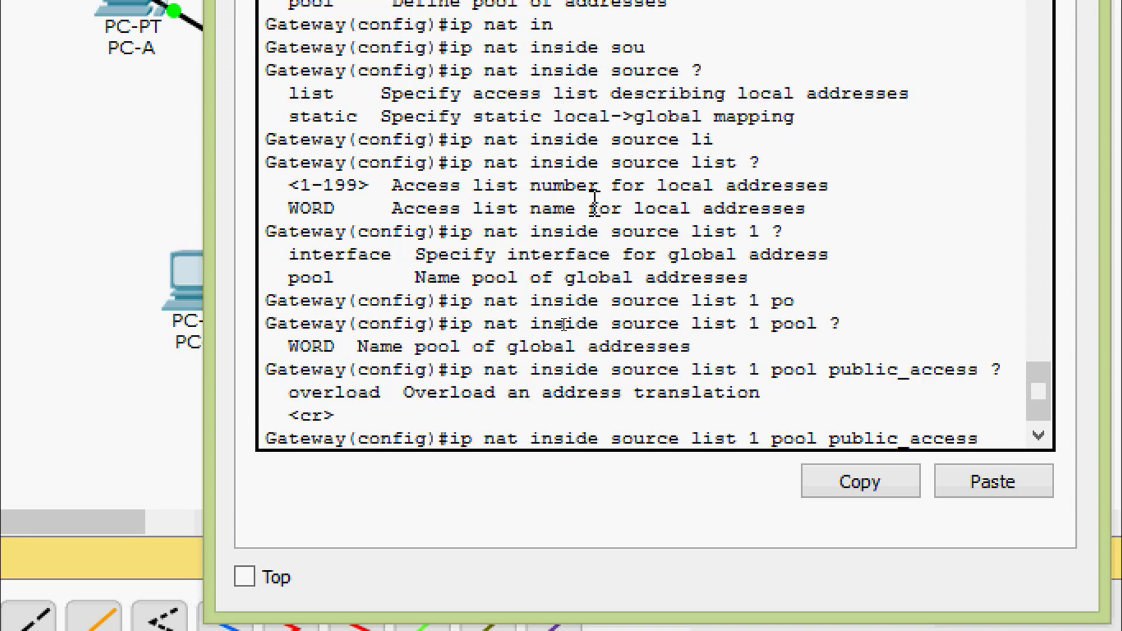
{"action": "type", "text": "over"}
{"action": "key", "text": "Tab"}
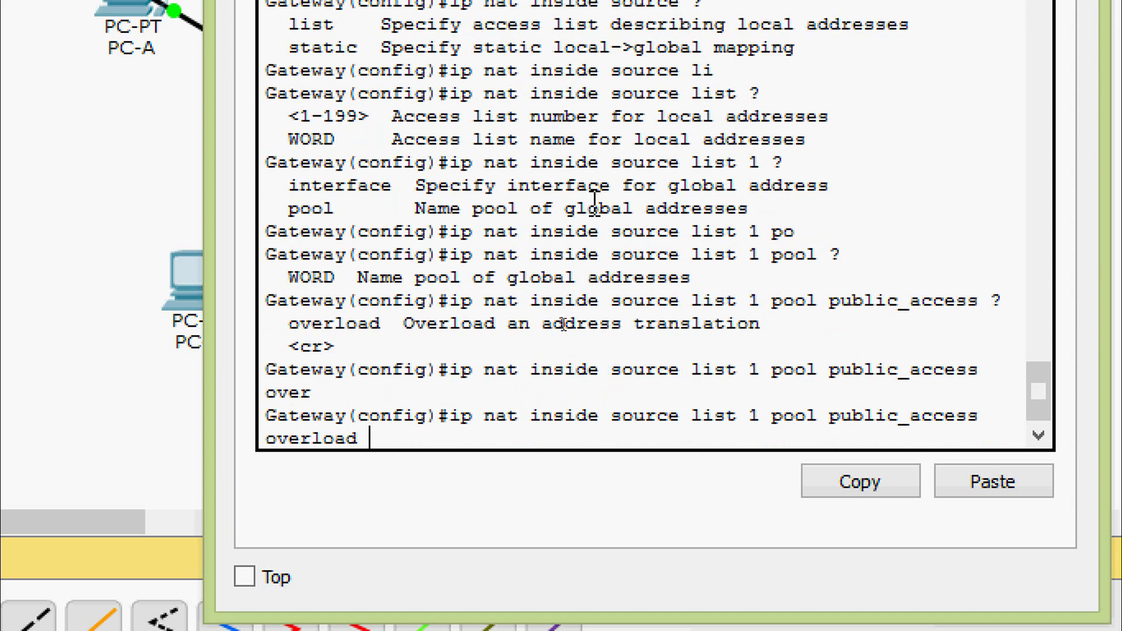
{"action": "key", "text": "Return"}
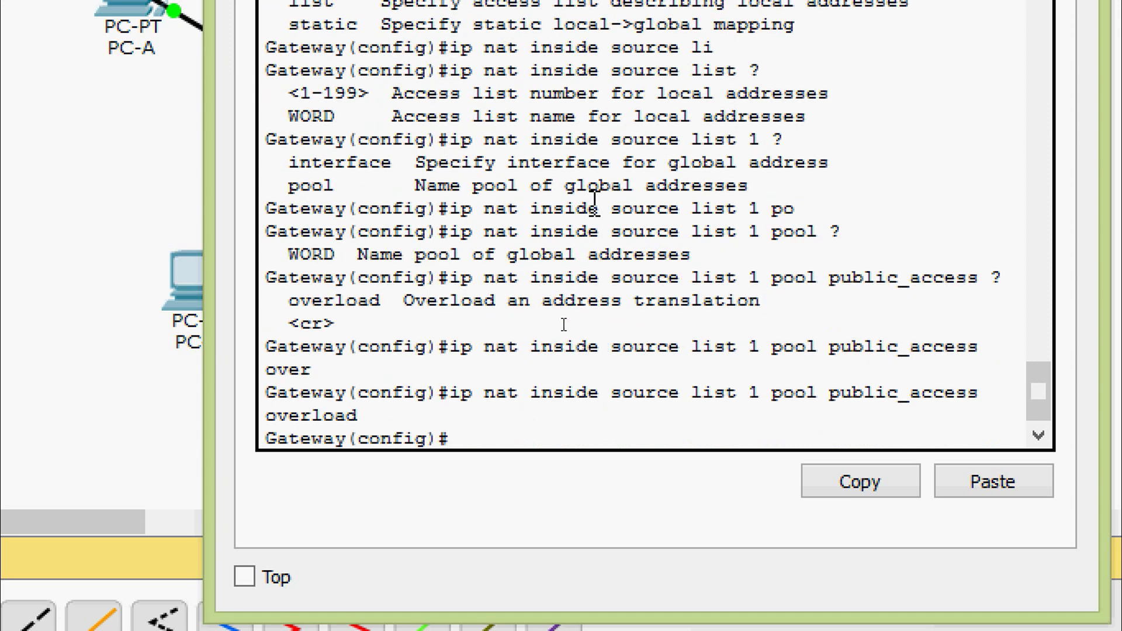
Read Step 4's interface commands in the lab PDF in Adobe Acrobat Reader and return to Gateway's command line in Packet Tracer
{"action": "key", "text": "alt+Tab"}
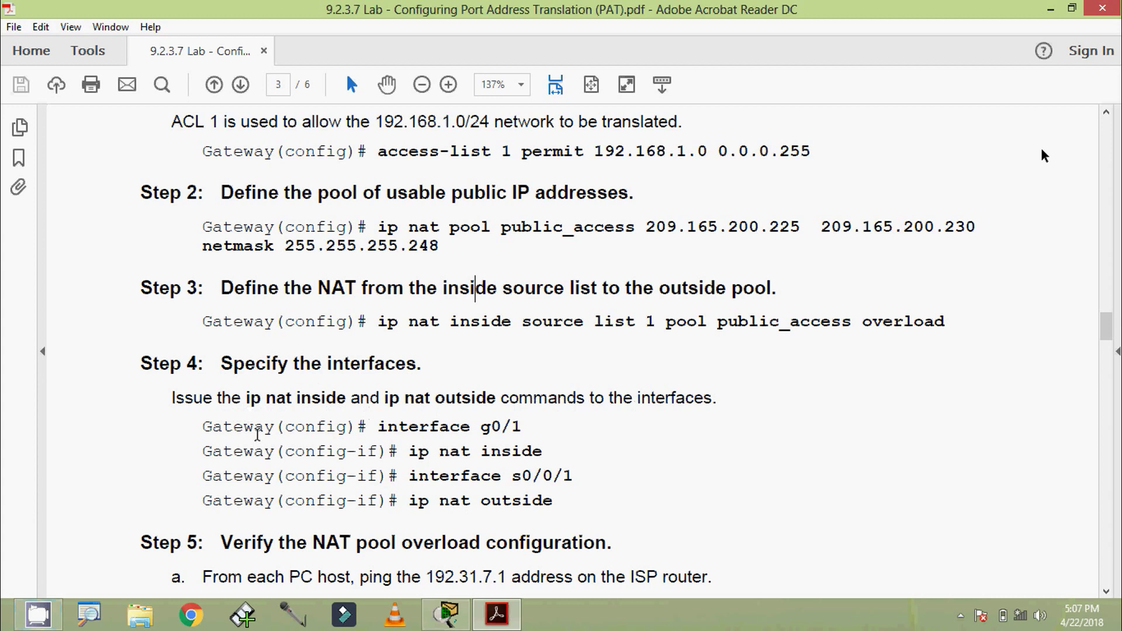
{"action": "left_click", "coordinate": [1050, 9]}
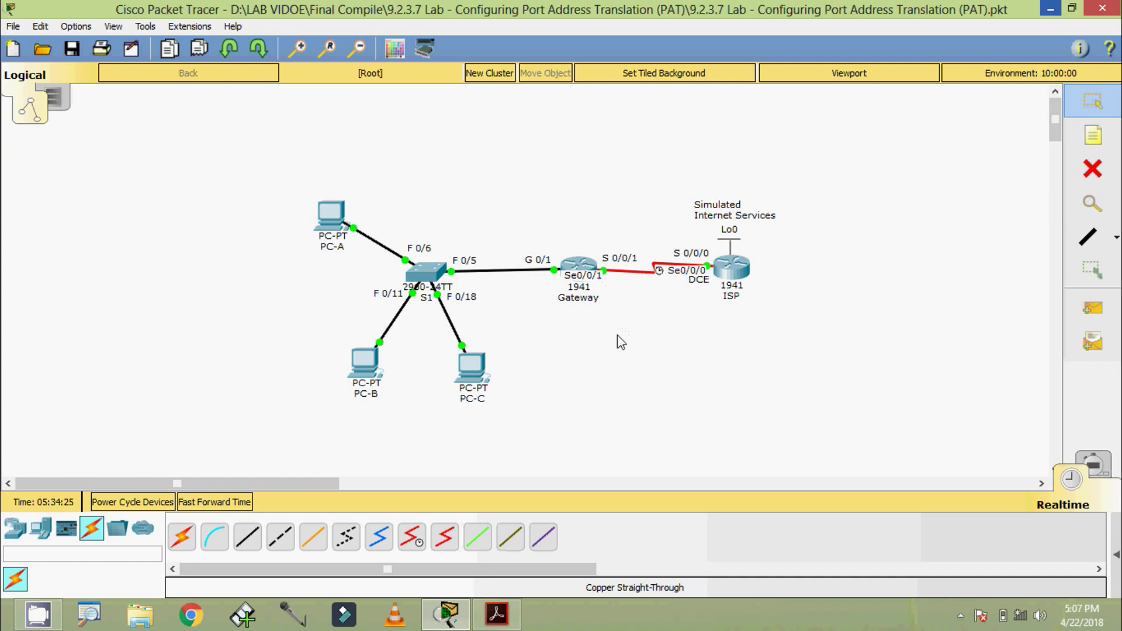
{"action": "left_click", "coordinate": [579, 268]}
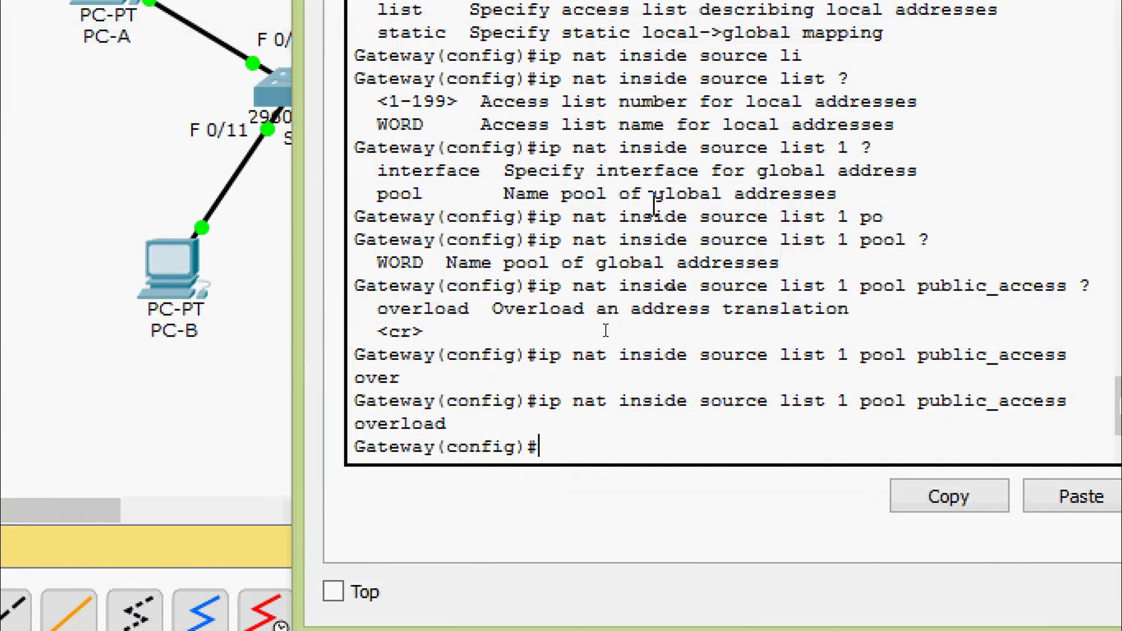
Configure Gateway's interface GigabitEthernet 0/1 with ip nat inside and exit its interface configuration
{"action": "type", "text": "inter"}
{"action": "key", "text": "Tab"}
{"action": "type", "text": "g"}
{"action": "key", "text": "Tab"}
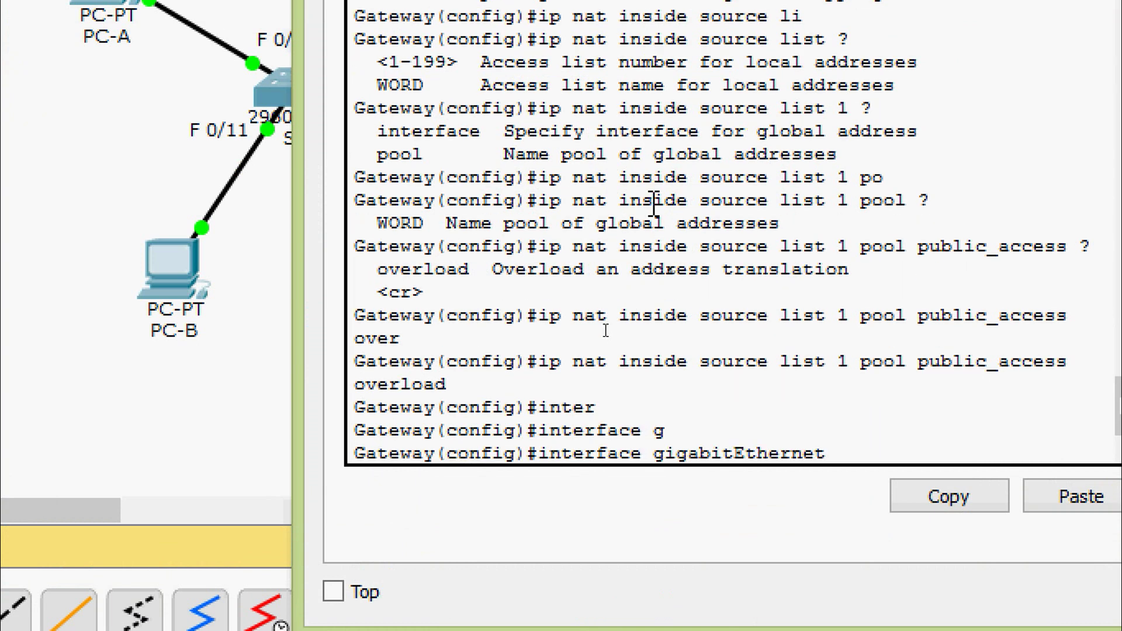
{"action": "type", "text": "0/1"}
{"action": "key", "text": "Return"}
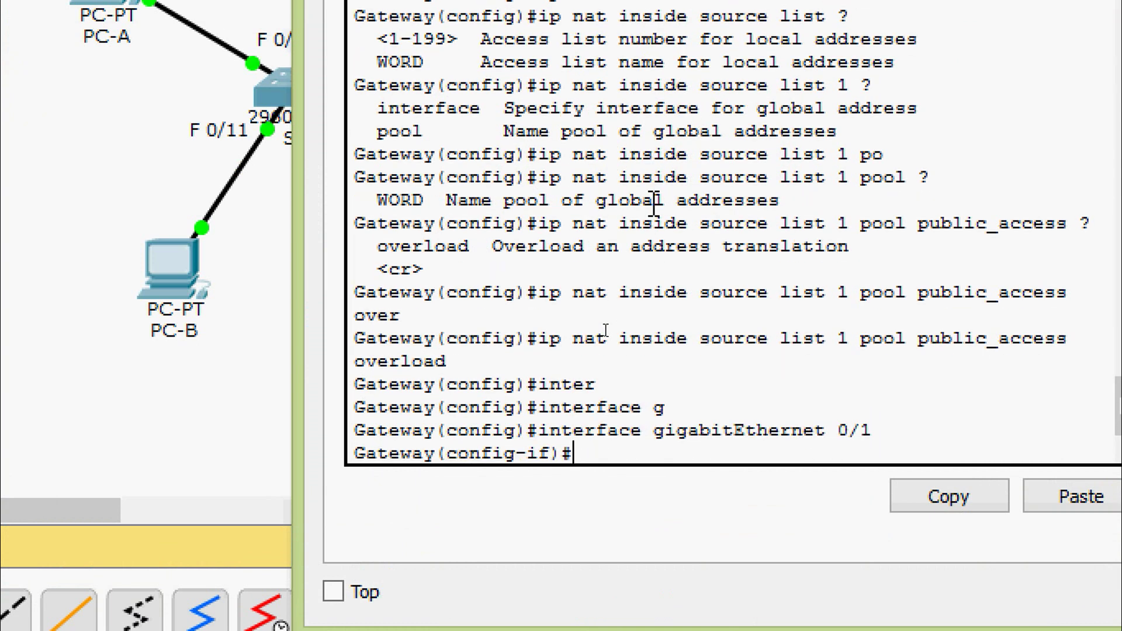
{"action": "type", "text": "ip nat"}
{"action": "key", "text": "Tab"}
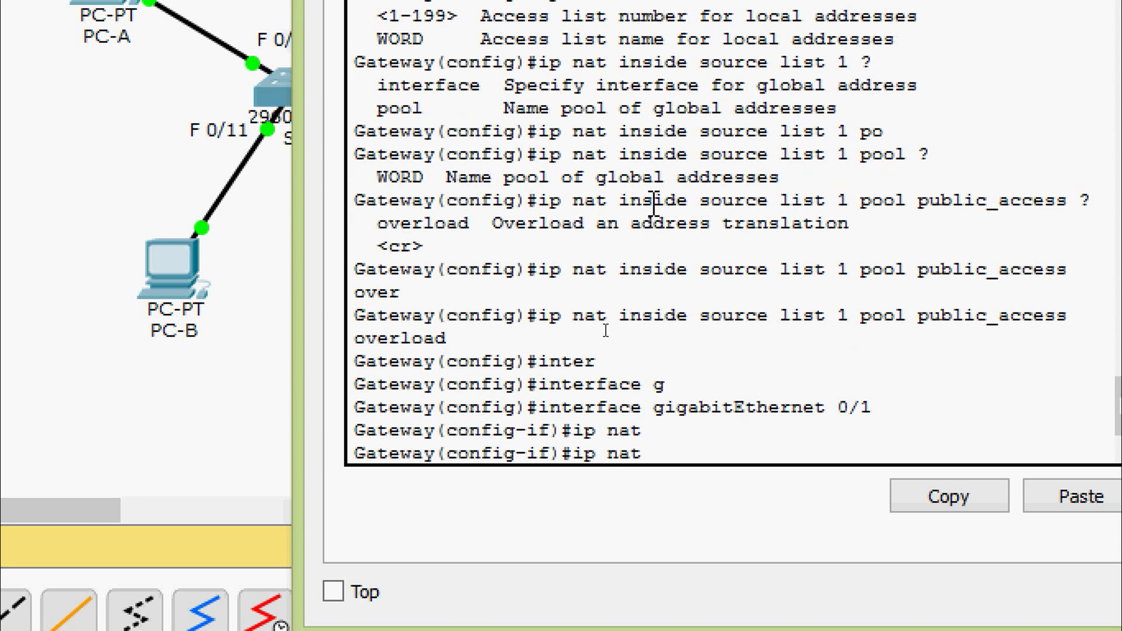
{"action": "type", "text": "in"}
{"action": "key", "text": "Tab"}
{"action": "key", "text": "Return"}
{"action": "key", "text": "Return"}
{"action": "type", "text": "exit"}
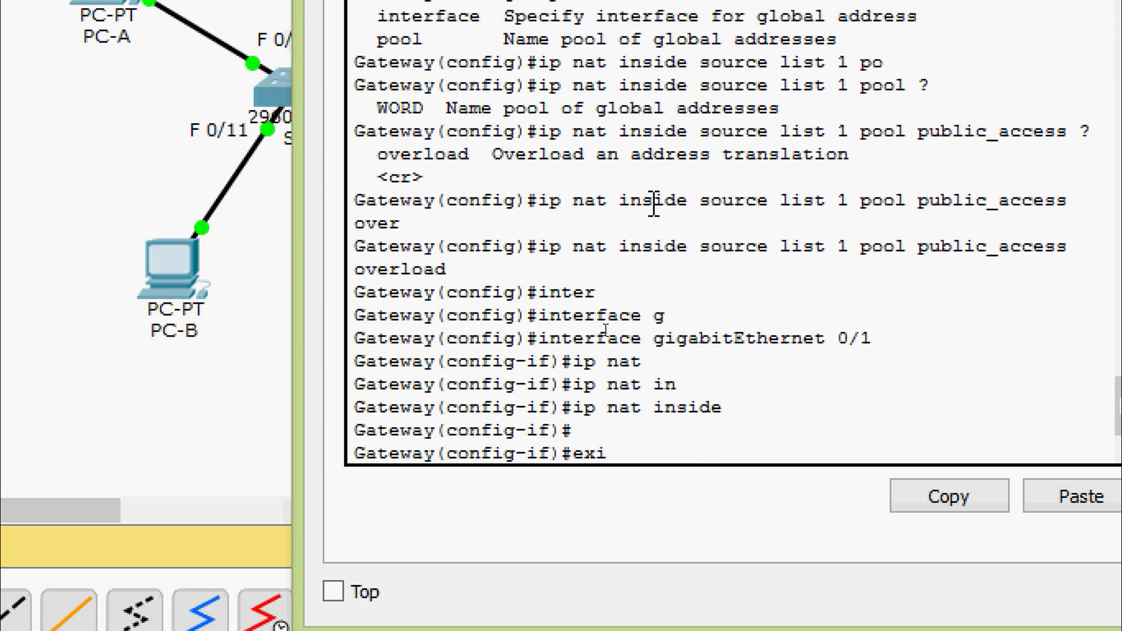
{"action": "key", "text": "Return"}
Configure Gateway's interface Serial 0/0/1 with ip nat outside
{"action": "type", "text": "inter"}
{"action": "key", "text": "Tab"}
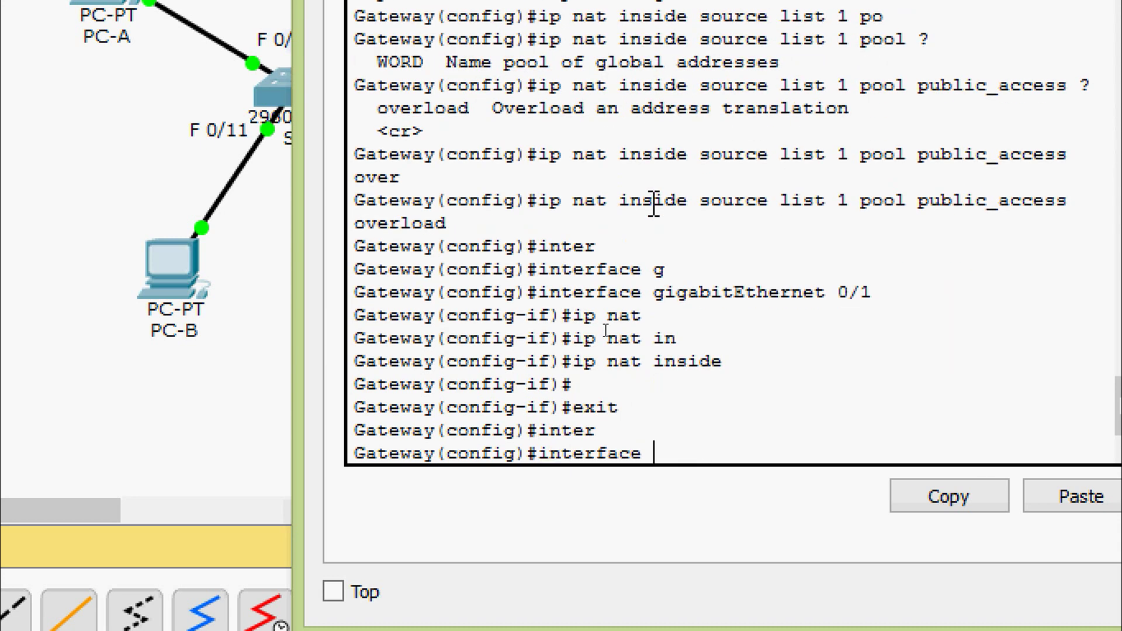
{"action": "type", "text": "ser"}
{"action": "key", "text": "Tab"}
{"action": "type", "text": "0/0/1"}
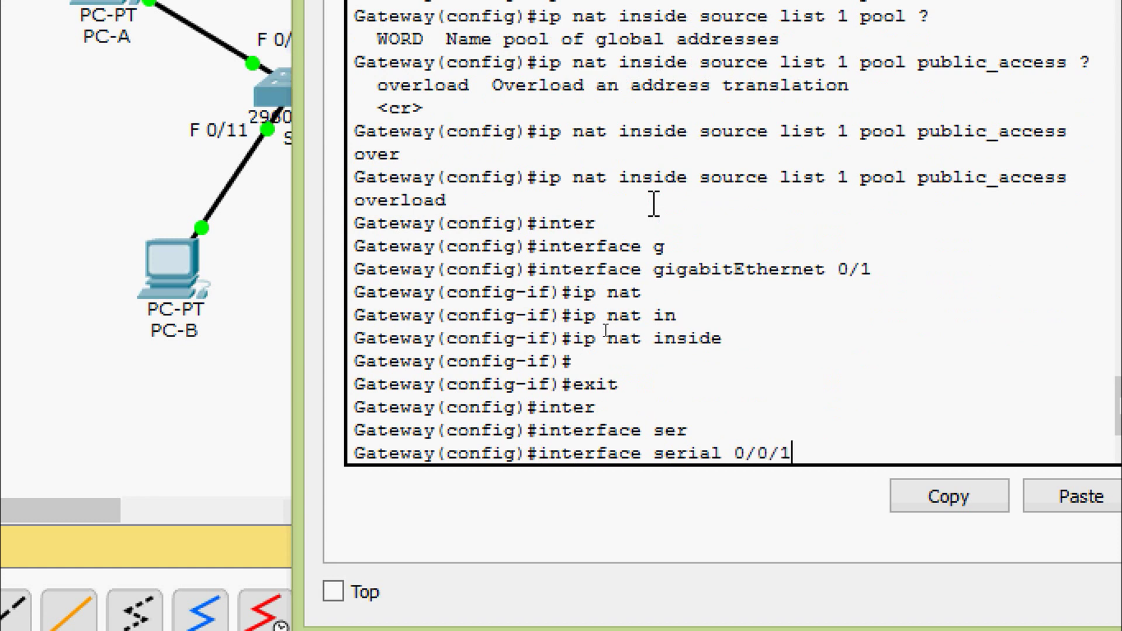
{"action": "key", "text": "Return"}
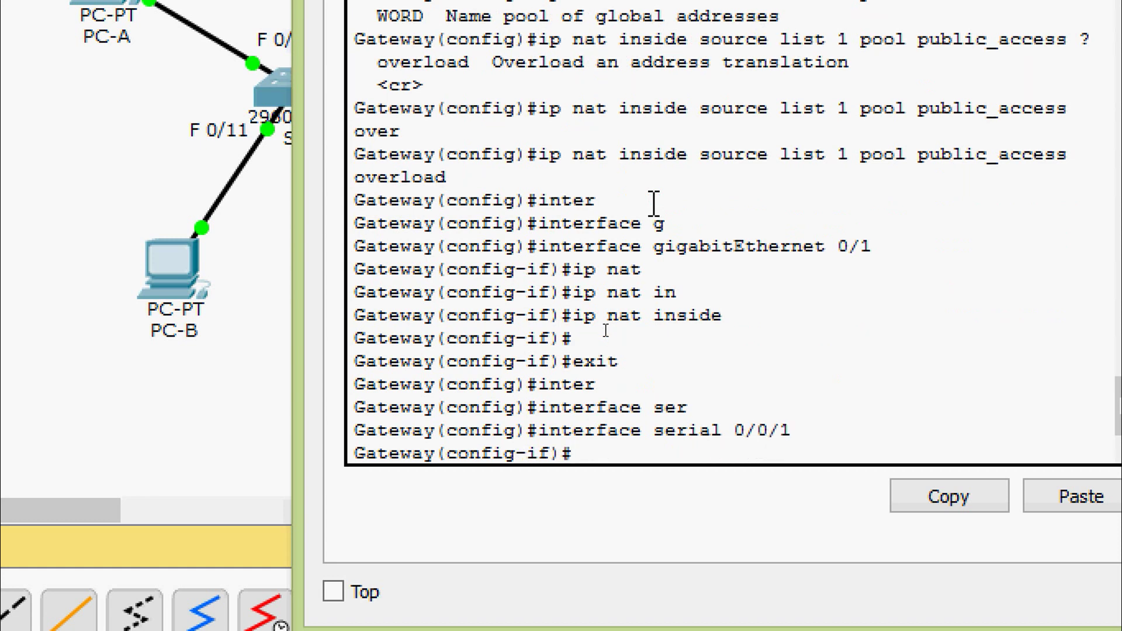
{"action": "type", "text": "ip nat"}
{"action": "key", "text": "Tab"}
{"action": "type", "text": "ou"}
{"action": "key", "text": "Tab"}
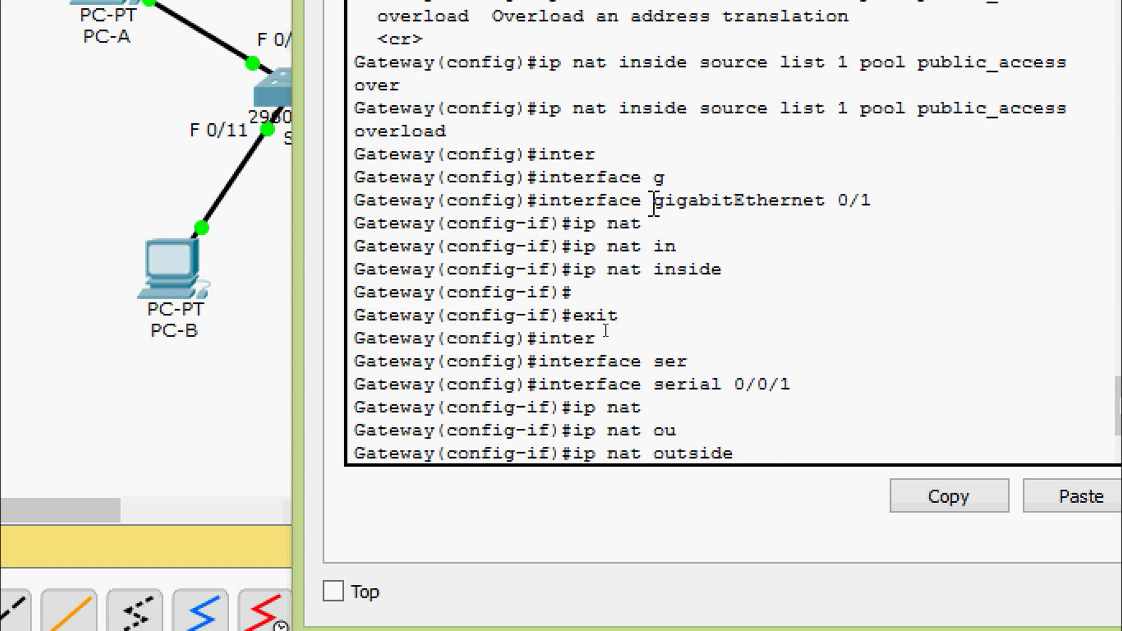
{"action": "key", "text": "Return"}
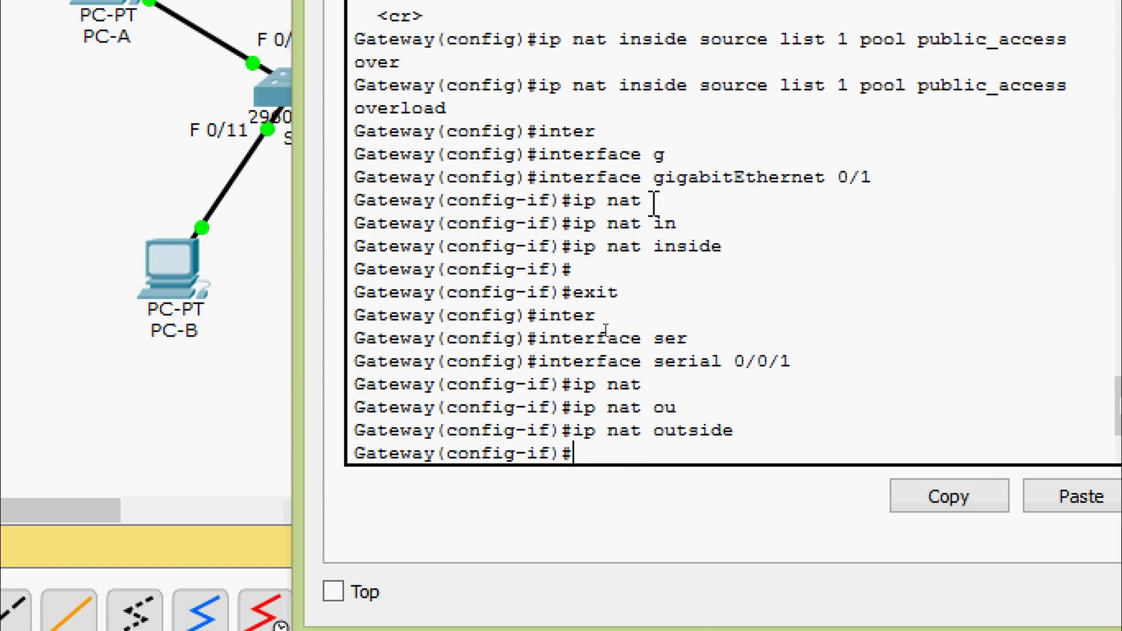
Copy the ISP address 192.31.7.1 from Step 5 of the lab PDF in Adobe Acrobat Reader and return to Packet Tracer
{"action": "key", "text": "alt+Tab"}
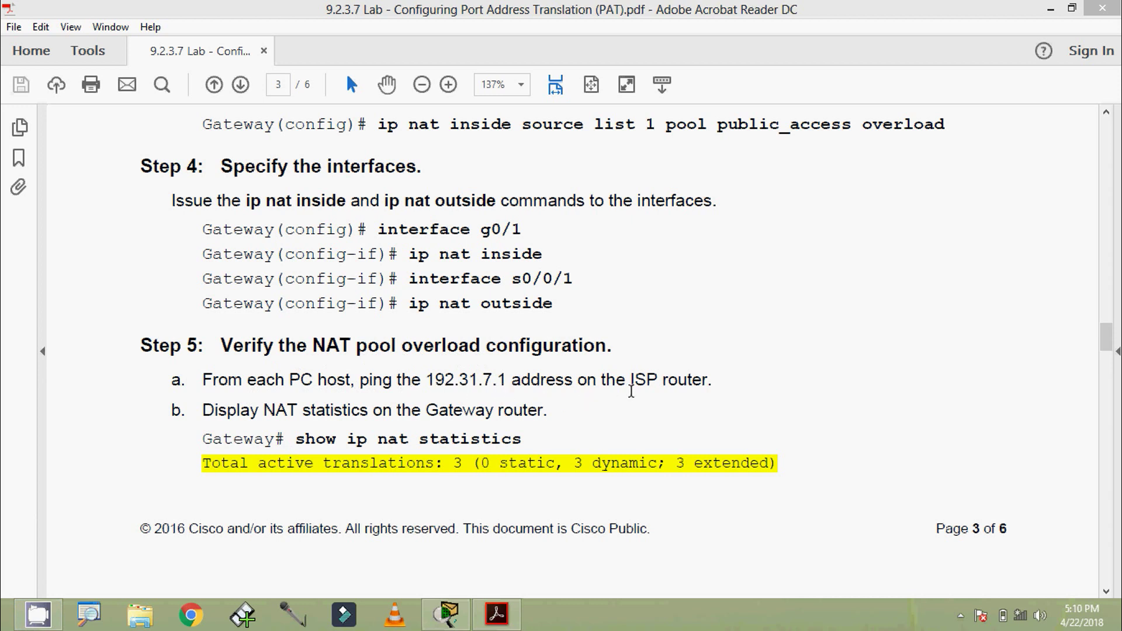
{"action": "left_click_drag", "start_coordinate": [427, 383], "coordinate": [509, 382]}
{"action": "key", "text": "ctrl+c"}
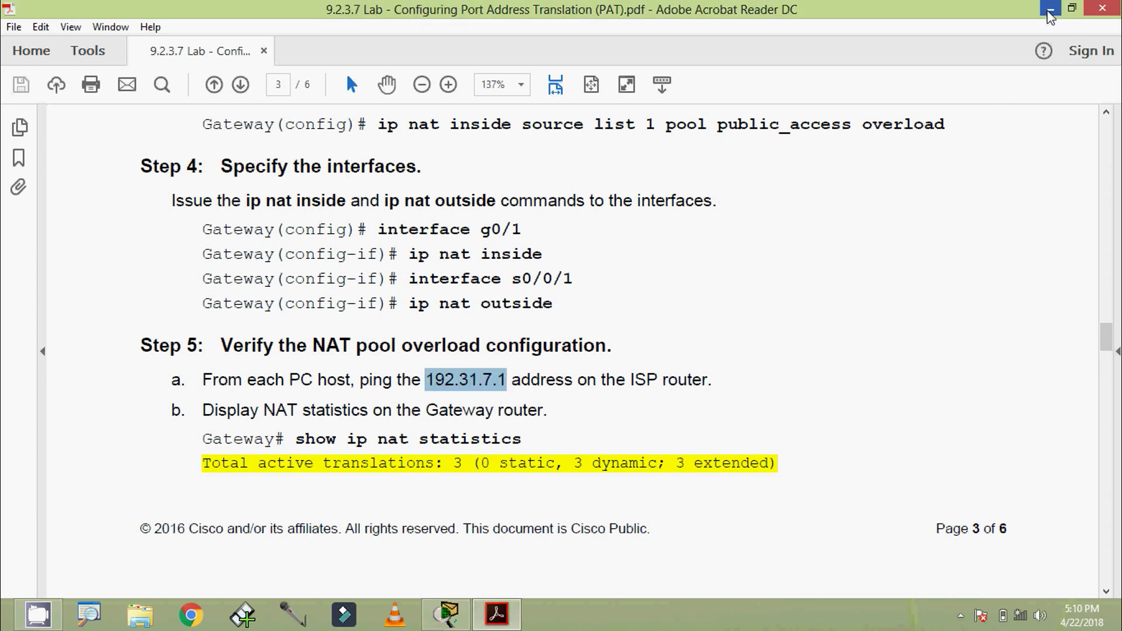
{"action": "left_click", "coordinate": [1050, 9]}
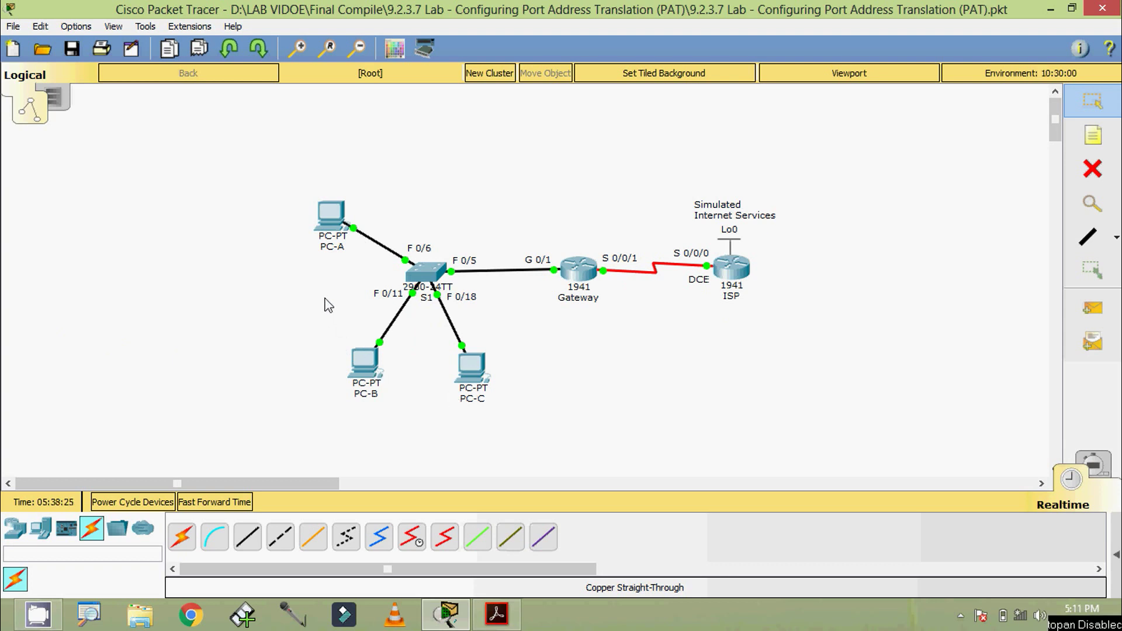
Open PC-A's Command Prompt and ping 192.31.7.1, pasting in the copied address
{"action": "left_click", "coordinate": [338, 217]}
{"action": "left_click", "coordinate": [699, 243]}
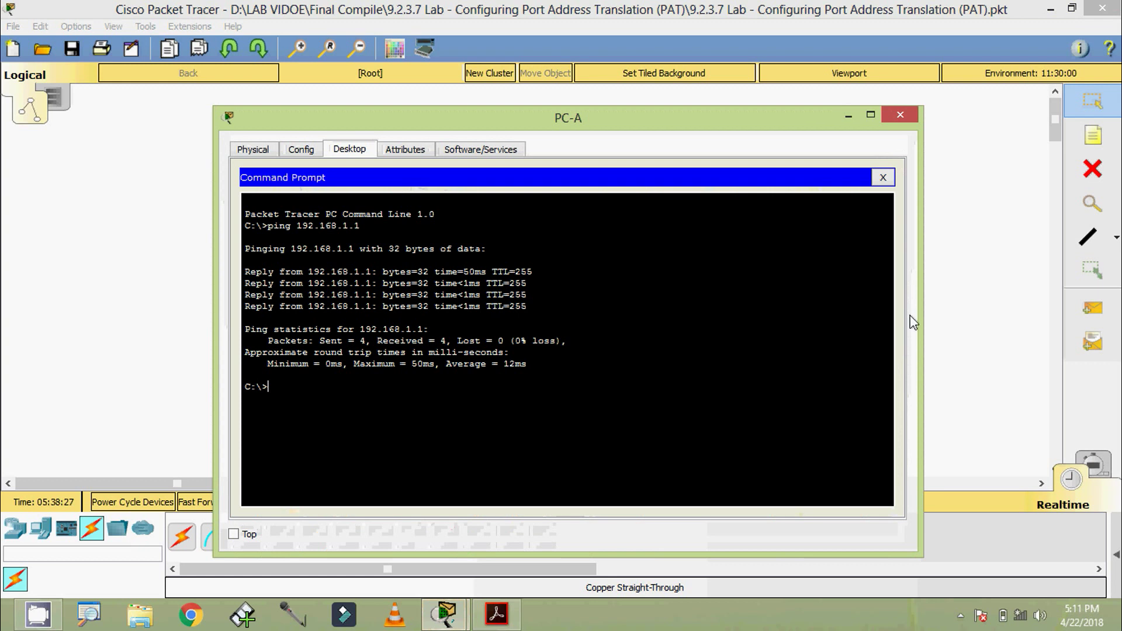
{"action": "left_click_drag", "start_coordinate": [922, 319], "coordinate": [806, 327]}
{"action": "left_click_drag", "start_coordinate": [639, 124], "coordinate": [709, 74]}
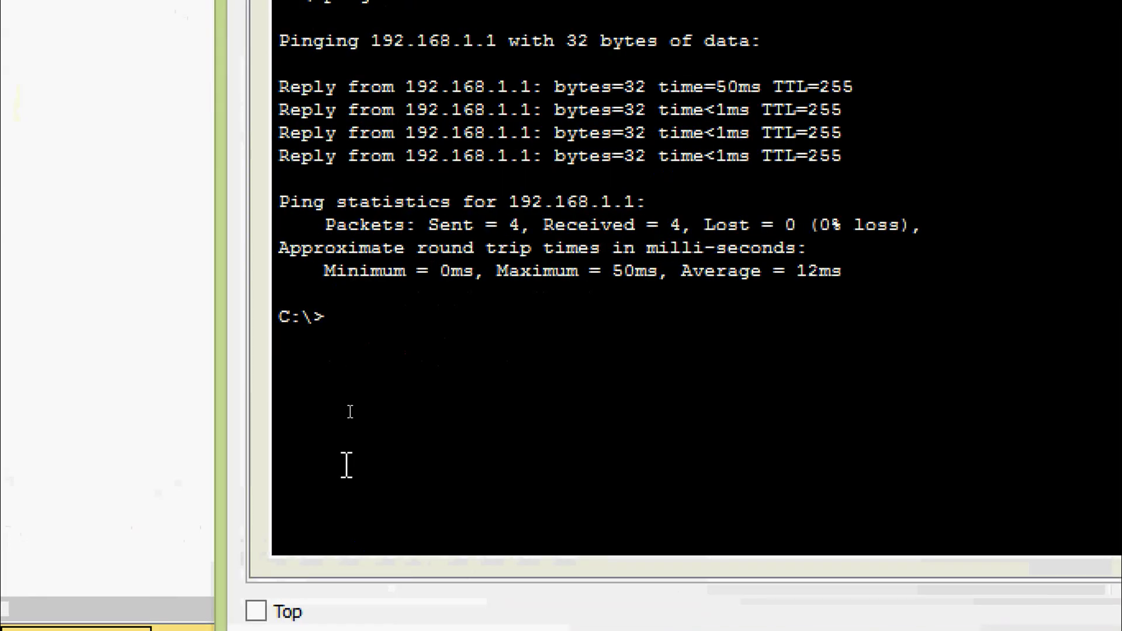
{"action": "type", "text": "ping"}
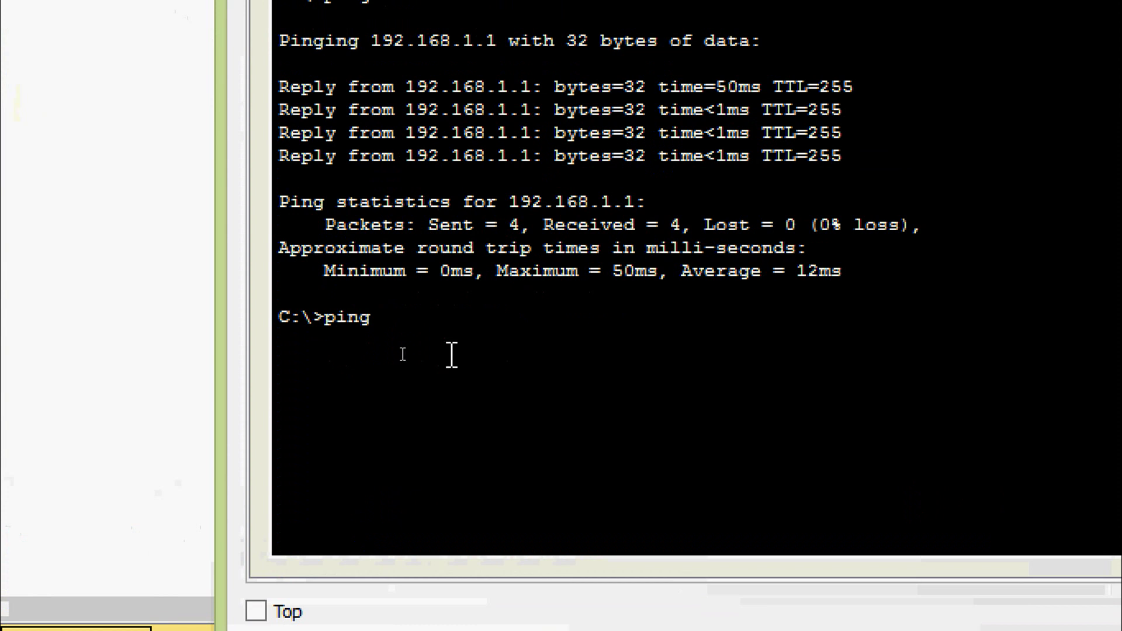
{"action": "right_click", "coordinate": [421, 312]}
{"action": "left_click", "coordinate": [469, 367]}
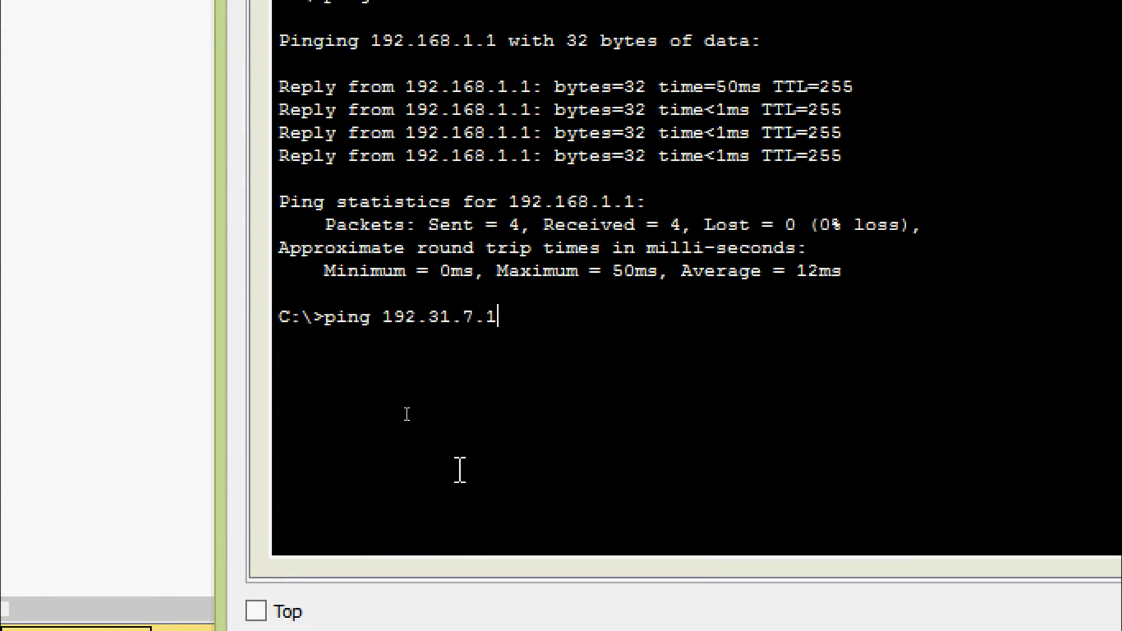
{"action": "key", "text": "Return"}
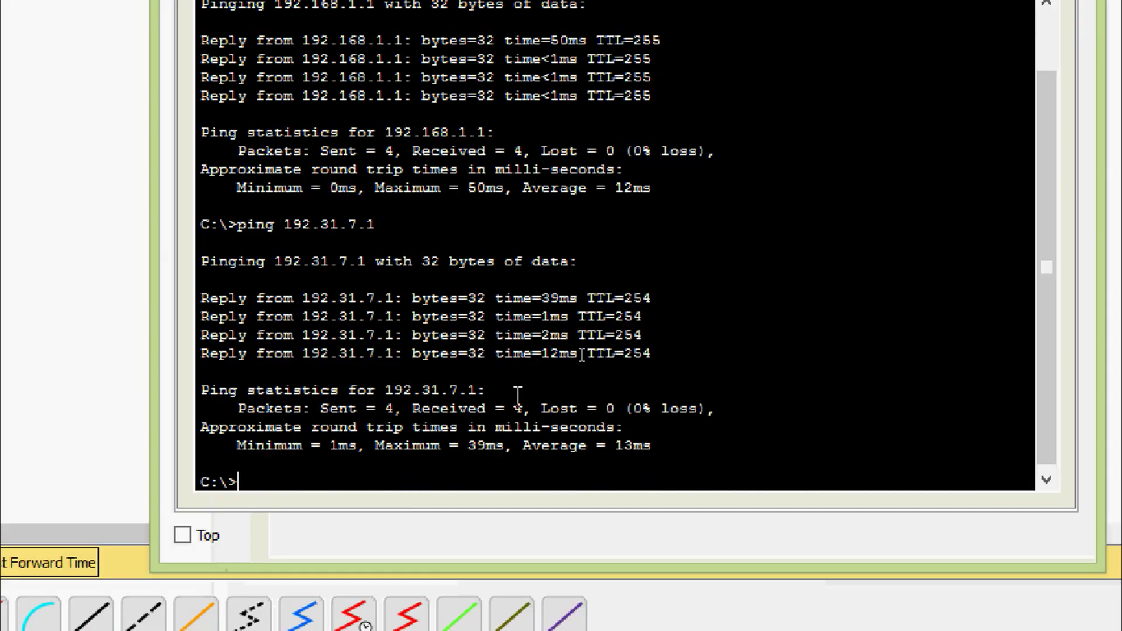
Ping 192.31.7.1 from PC-B's Command Prompt, pasting in the copied address, and close the PC-B window
{"action": "left_click", "coordinate": [850, 73]}
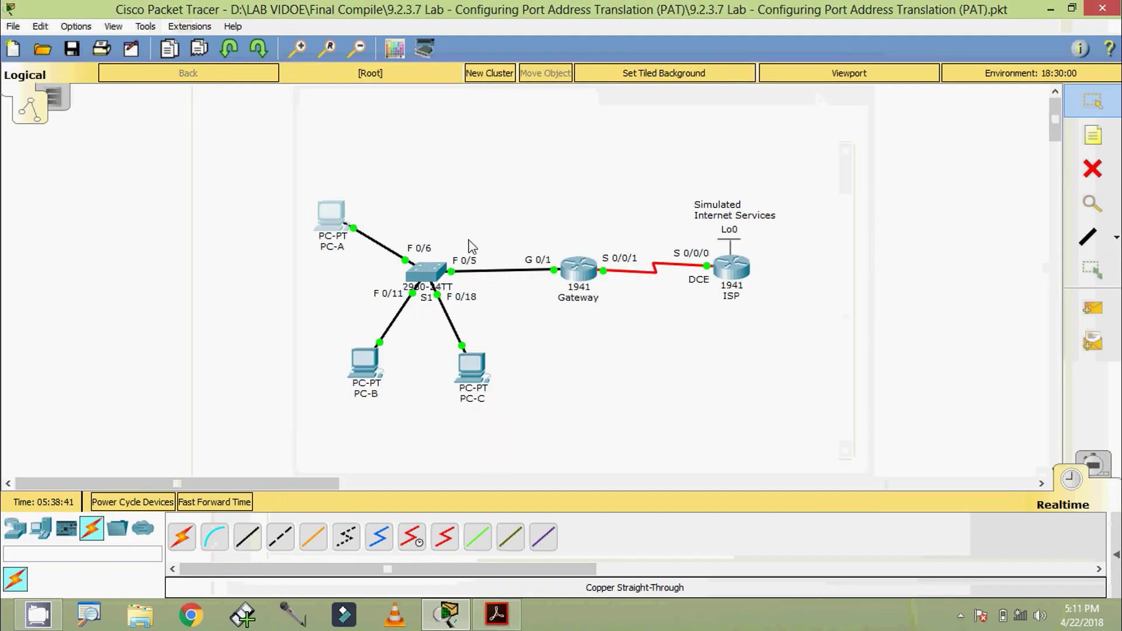
{"action": "left_click", "coordinate": [367, 361]}
{"action": "left_click", "coordinate": [679, 234]}
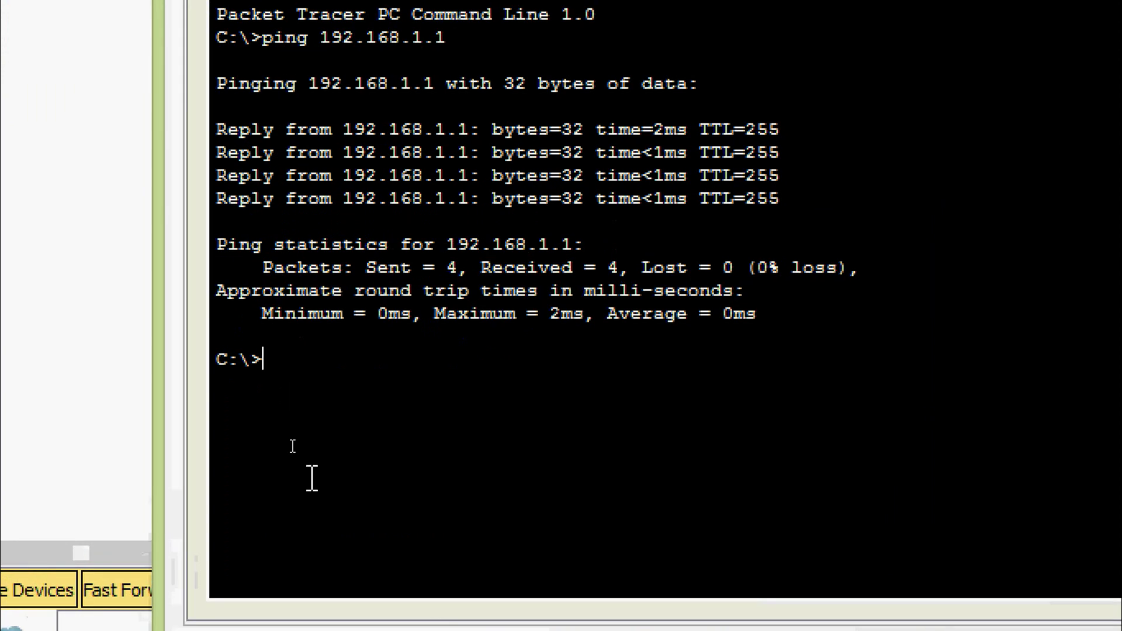
{"action": "type", "text": "ping"}
{"action": "right_click", "coordinate": [328, 361]}
{"action": "left_click", "coordinate": [355, 416]}
{"action": "key", "text": "Return"}
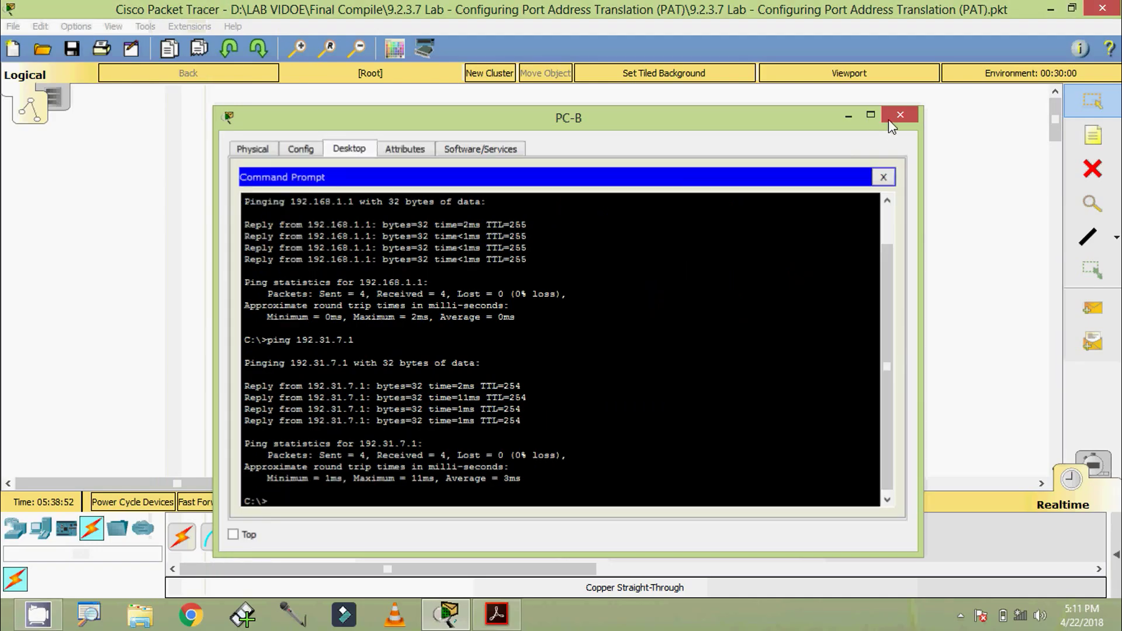
{"action": "left_click", "coordinate": [890, 117]}
Ping 192.31.7.1 from PC-C's Command Prompt with the copied address and close the PC-C window
{"action": "left_click", "coordinate": [468, 371]}
{"action": "left_click", "coordinate": [688, 213]}
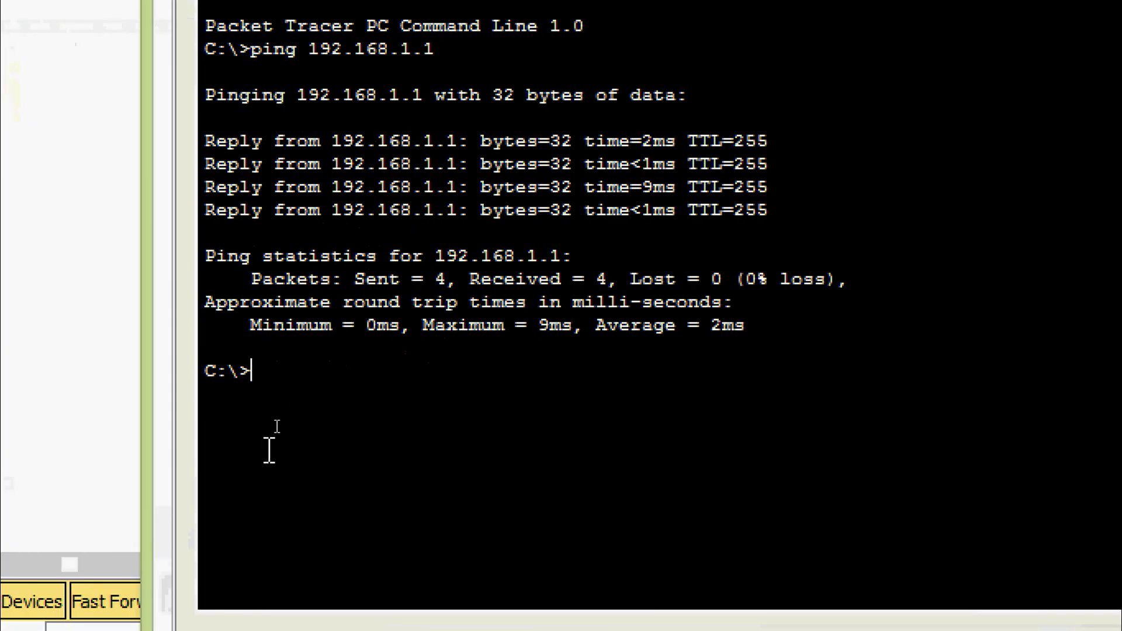
{"action": "type", "text": "ping"}
{"action": "right_click", "coordinate": [330, 378]}
{"action": "left_click", "coordinate": [372, 433]}
{"action": "key", "text": "Return"}
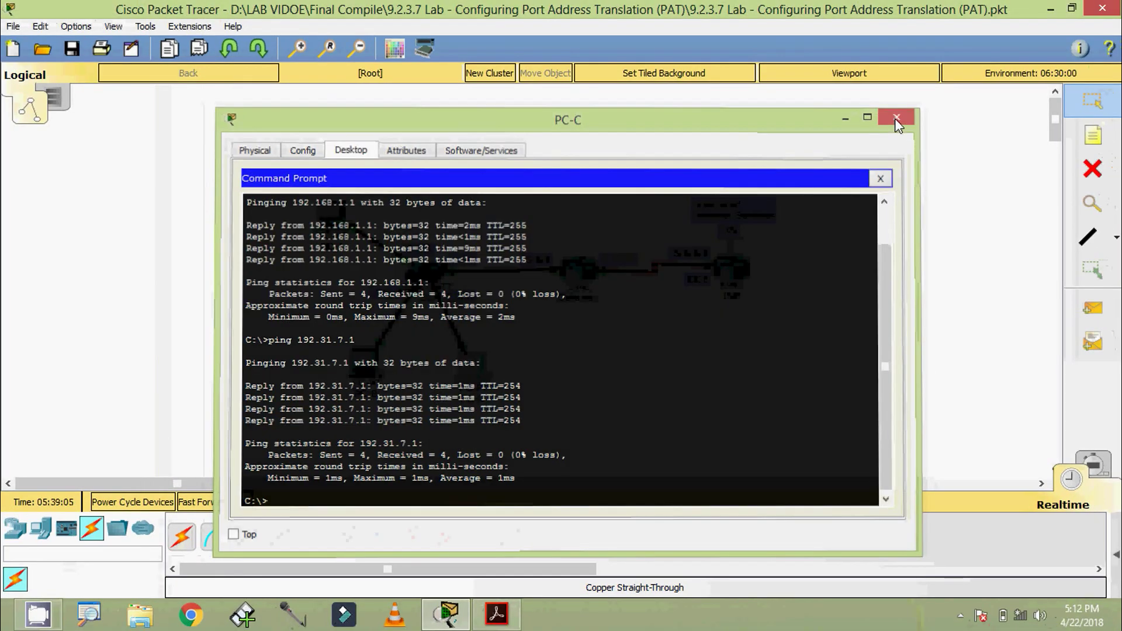
{"action": "left_click", "coordinate": [900, 115]}
Open the Gateway router's CLI in Packet Tracer and run show ip nat statistics
{"action": "key", "text": "alt+Tab"}
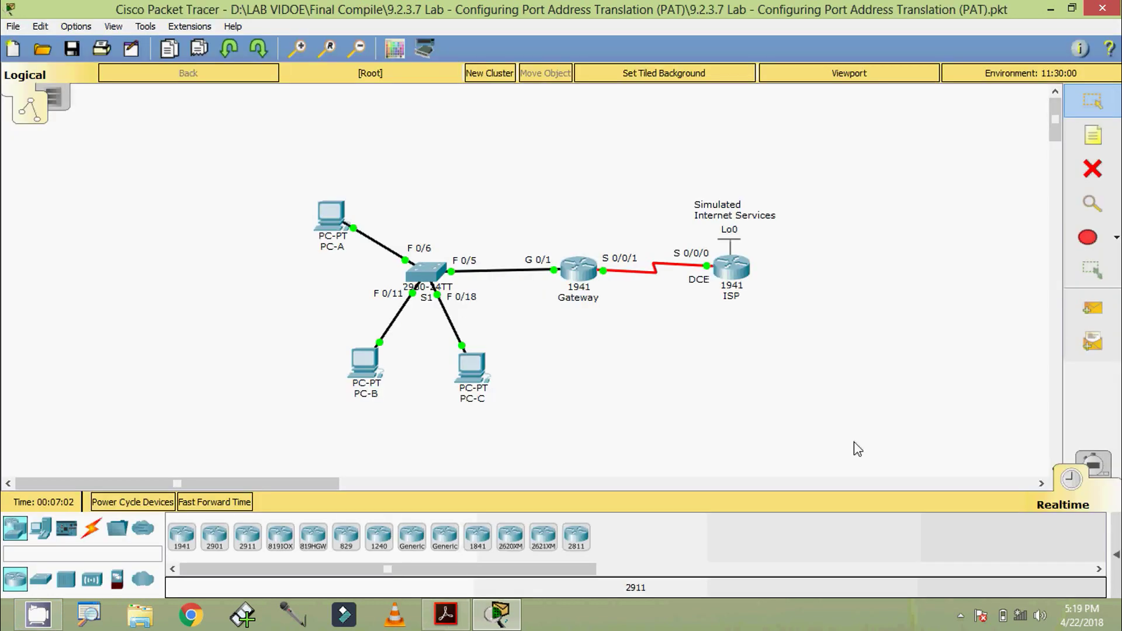
{"action": "left_click", "coordinate": [579, 272]}
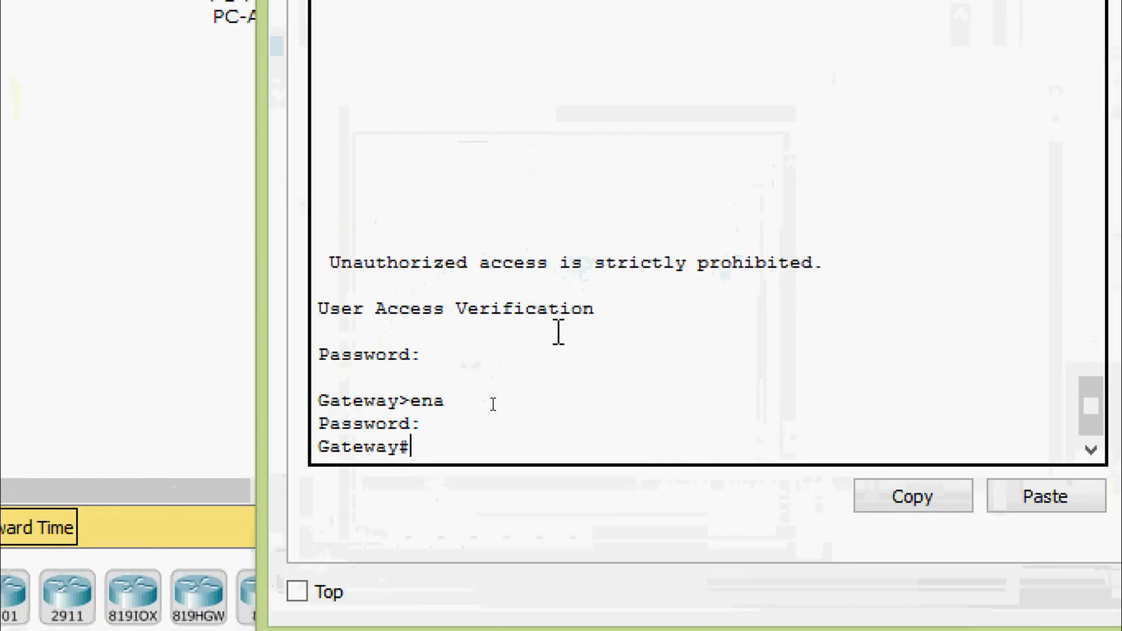
{"action": "type", "text": "sh"}
{"action": "key", "text": "Tab"}
{"action": "type", "text": "ip nat"}
{"action": "key", "text": "Tab"}
{"action": "type", "text": "st"}
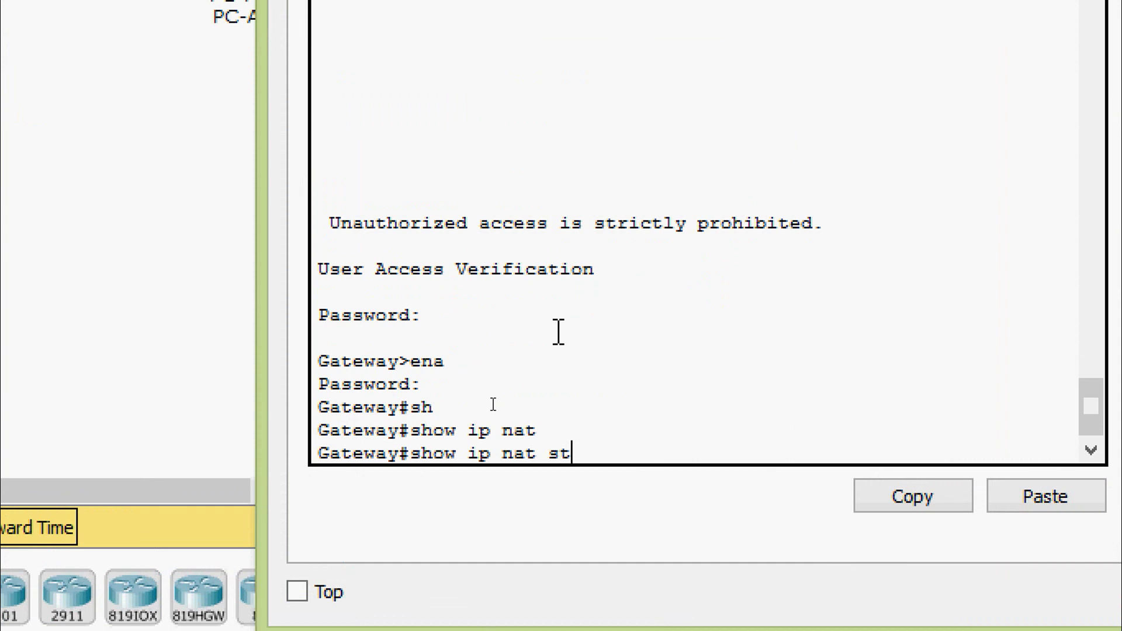
{"action": "key", "text": "Tab"}
{"action": "key", "text": "Return"}
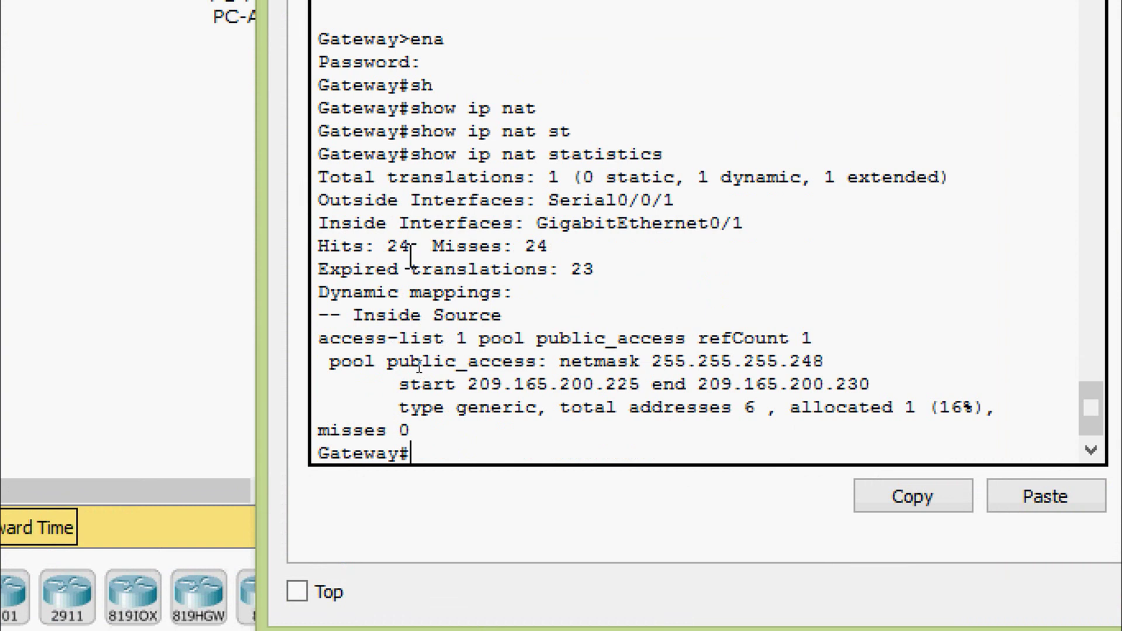
Examine the total translations and the public_access pool's netmask, address range and allocation in the NAT statistics
{"action": "left_click_drag", "start_coordinate": [318, 177], "coordinate": [956, 175]}
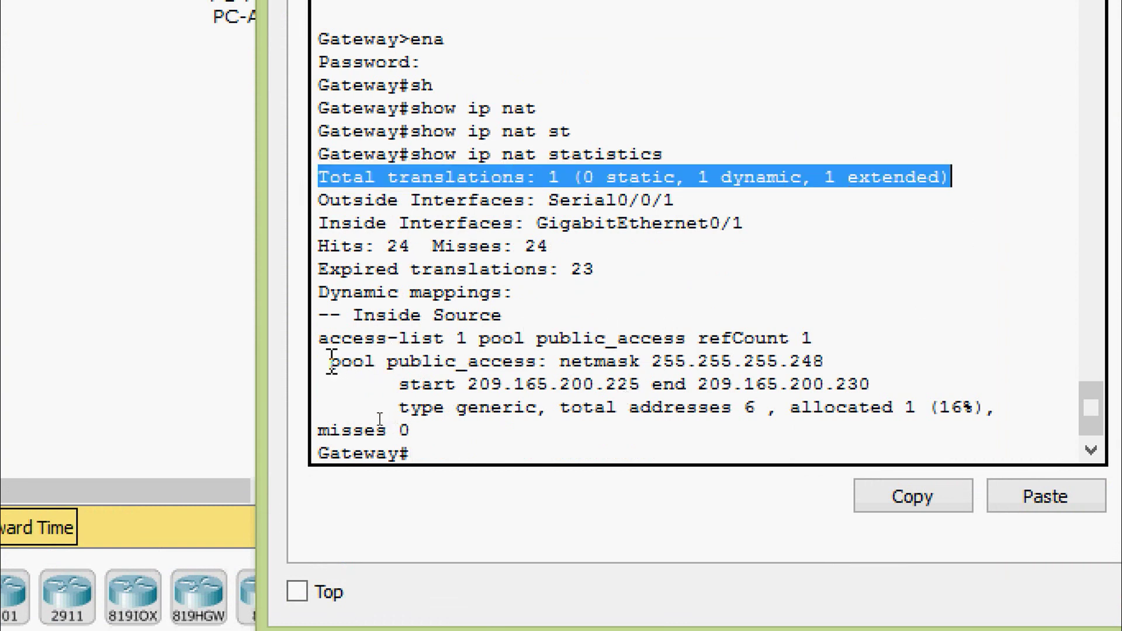
{"action": "left_click_drag", "start_coordinate": [328, 361], "coordinate": [825, 362]}
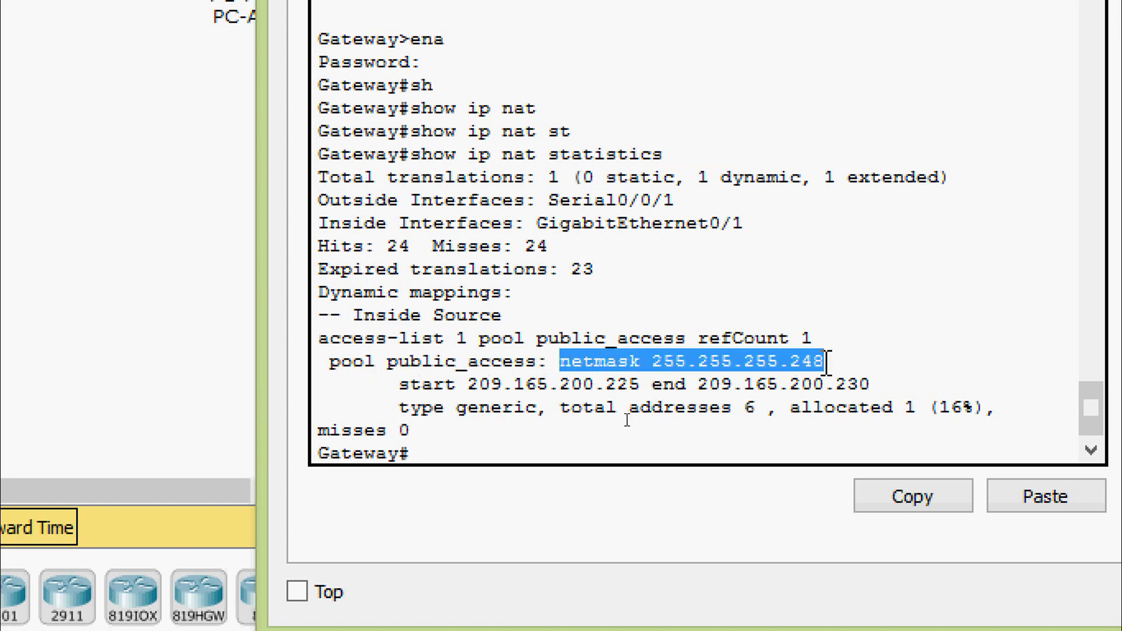
{"action": "left_click_drag", "start_coordinate": [377, 384], "coordinate": [859, 385]}
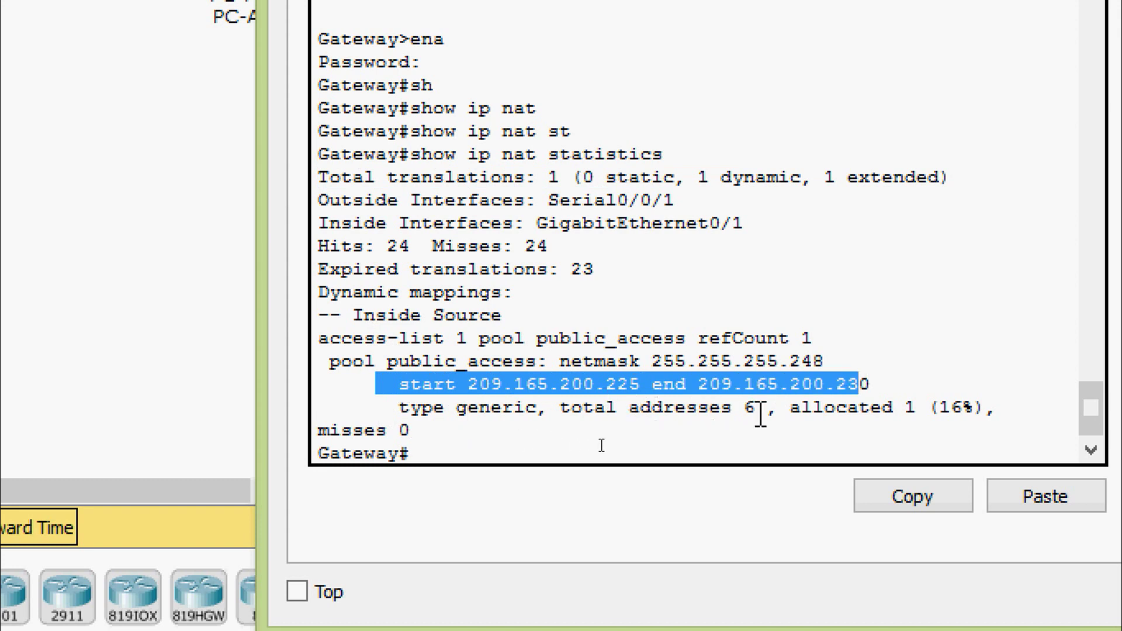
{"action": "left_click_drag", "start_coordinate": [780, 408], "coordinate": [981, 407]}
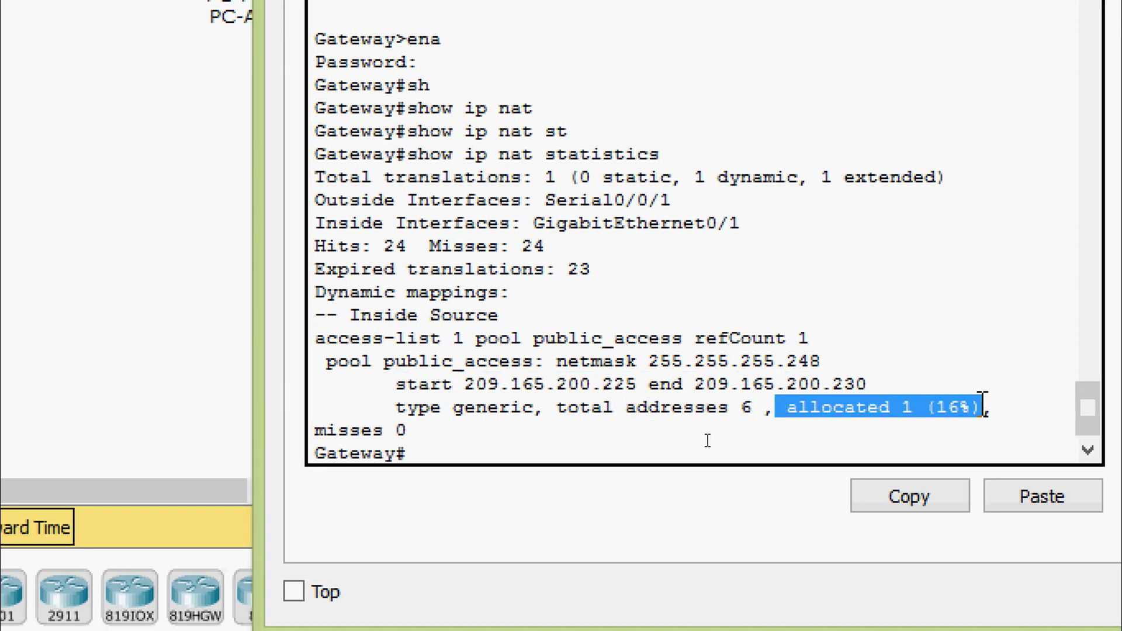
{"action": "left_click", "coordinate": [984, 407]}
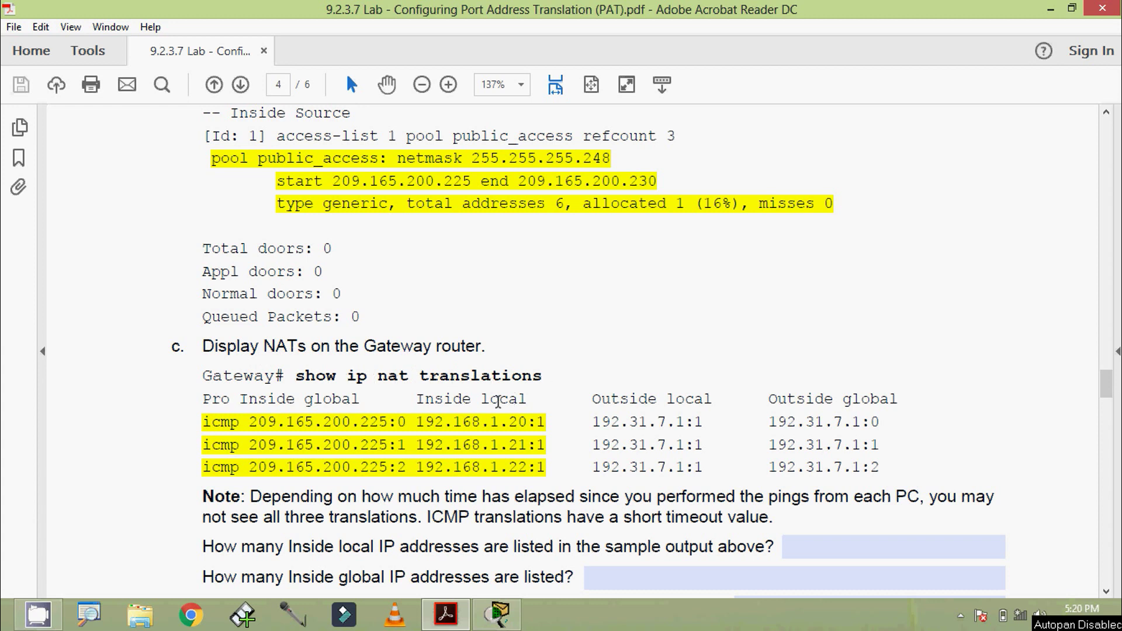
Return to Gateway's CLI in Packet Tracer, list the show ip nat options, and run show ip nat translations
{"action": "key", "text": "alt+Tab"}
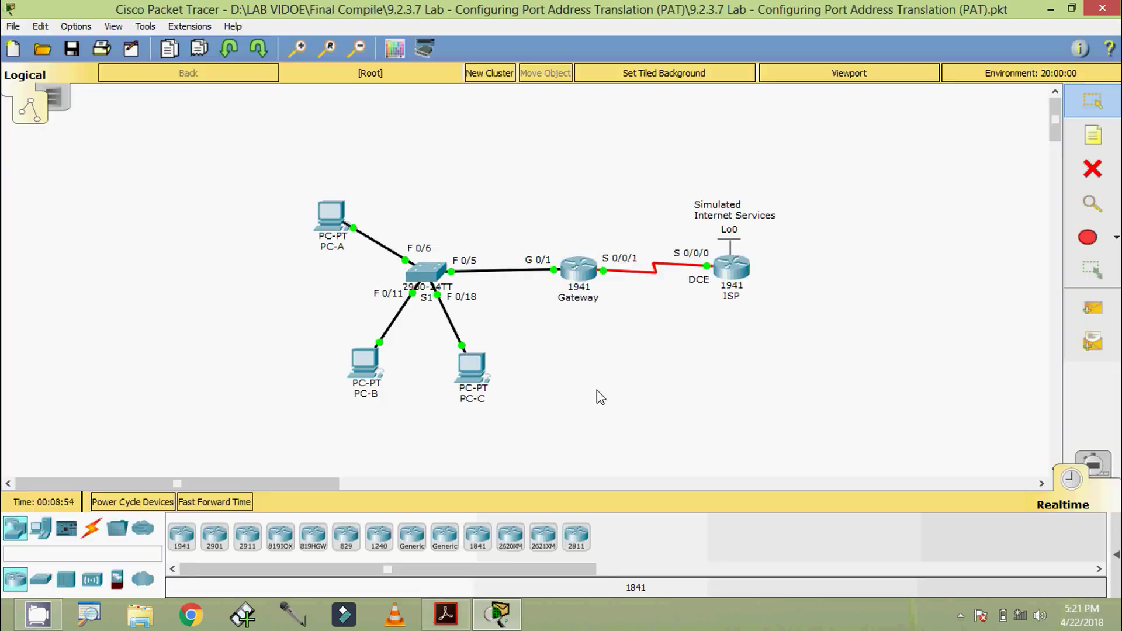
{"action": "left_click", "coordinate": [575, 274]}
{"action": "scroll", "coordinate": [528, 333], "scroll_direction": "down", "scroll_amount": 1}
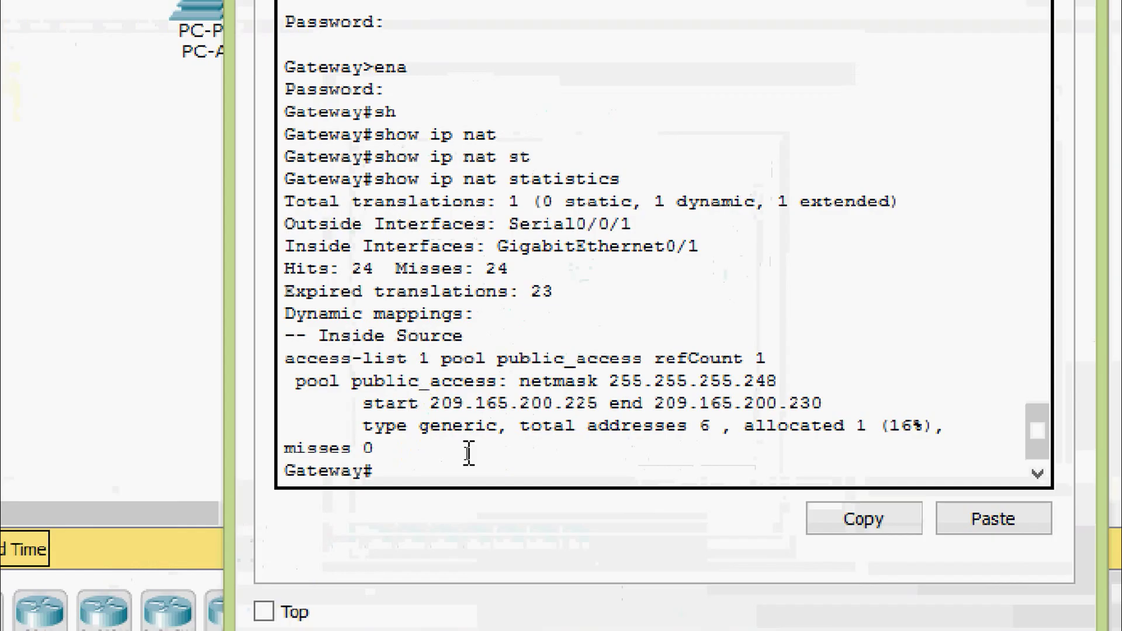
{"action": "type", "text": "sh"}
{"action": "key", "text": "Tab"}
{"action": "type", "text": "ip n"}
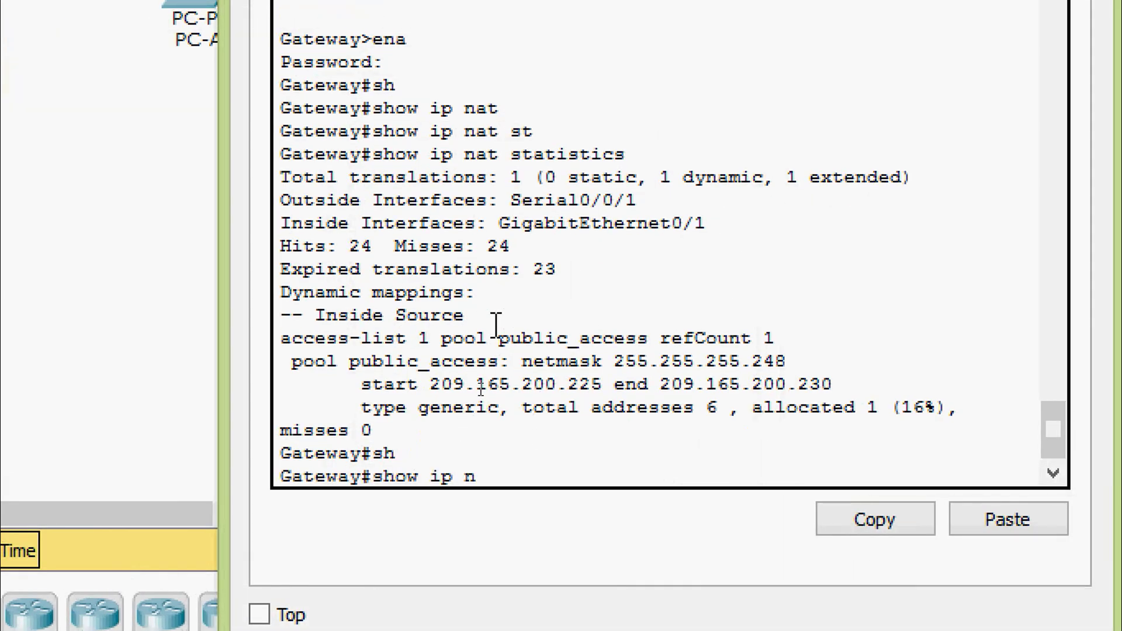
{"action": "key", "text": "Tab"}
{"action": "type", "text": "?"}
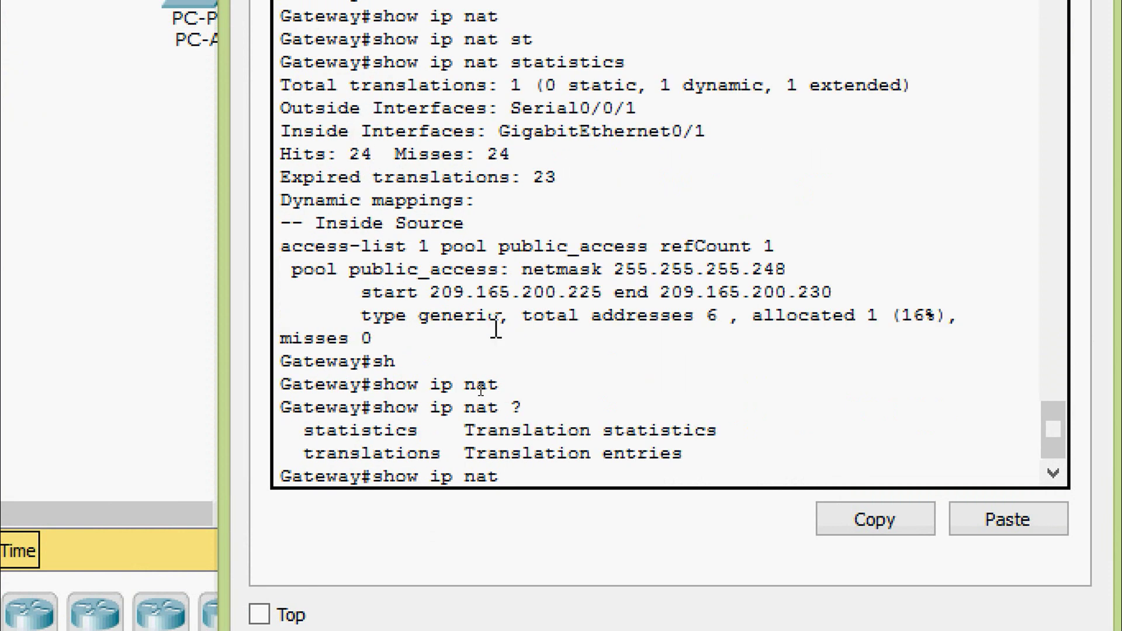
{"action": "type", "text": "translations"}
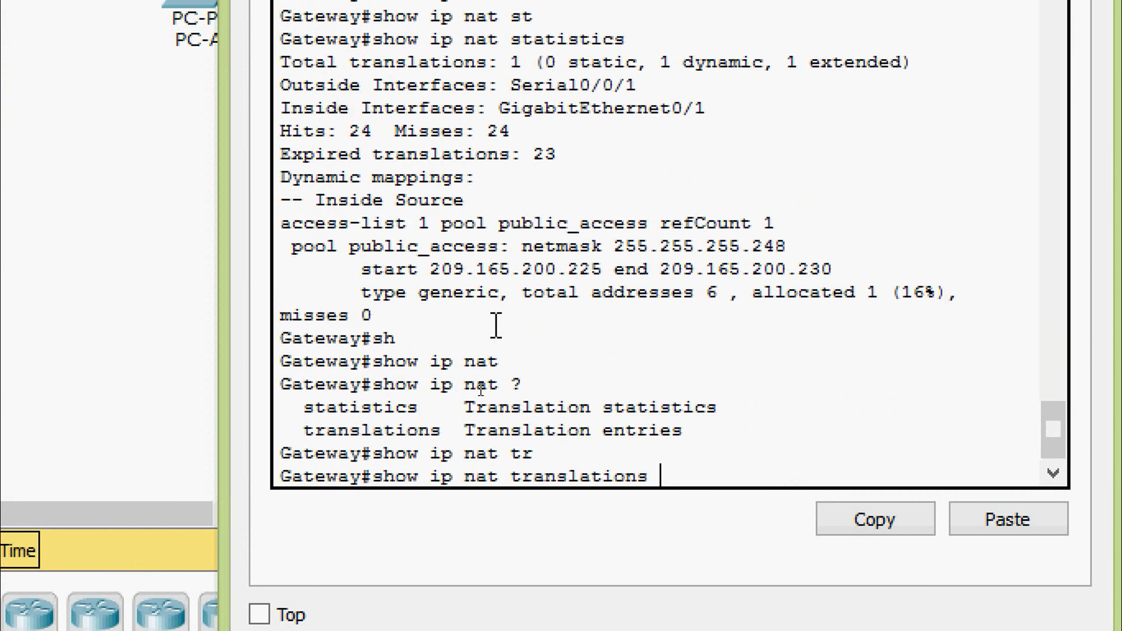
{"action": "key", "text": "Return"}
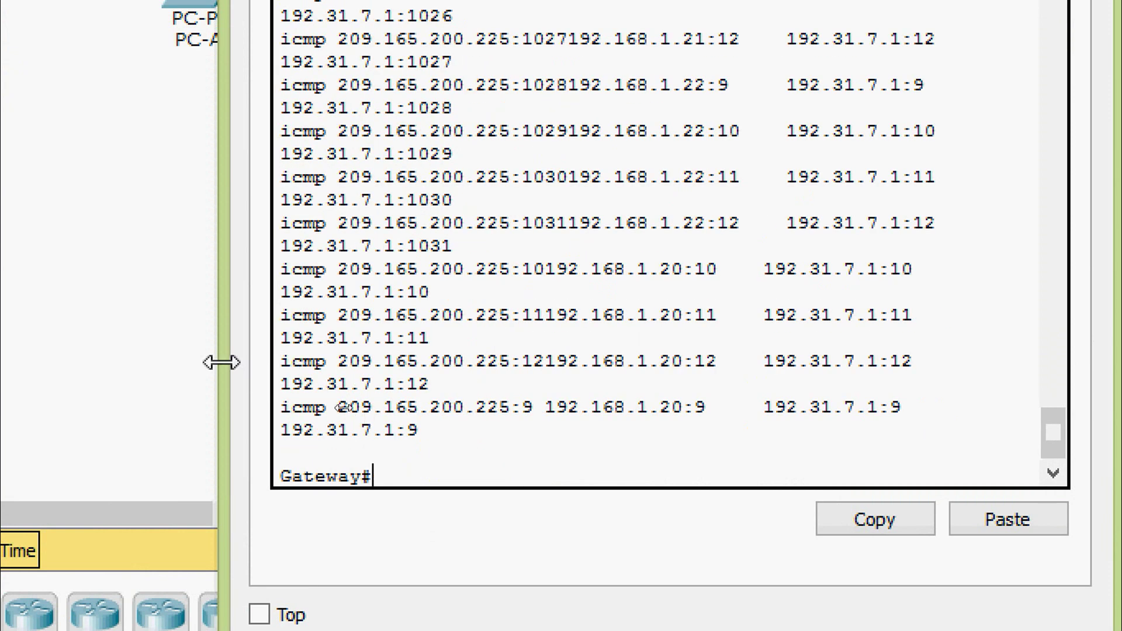
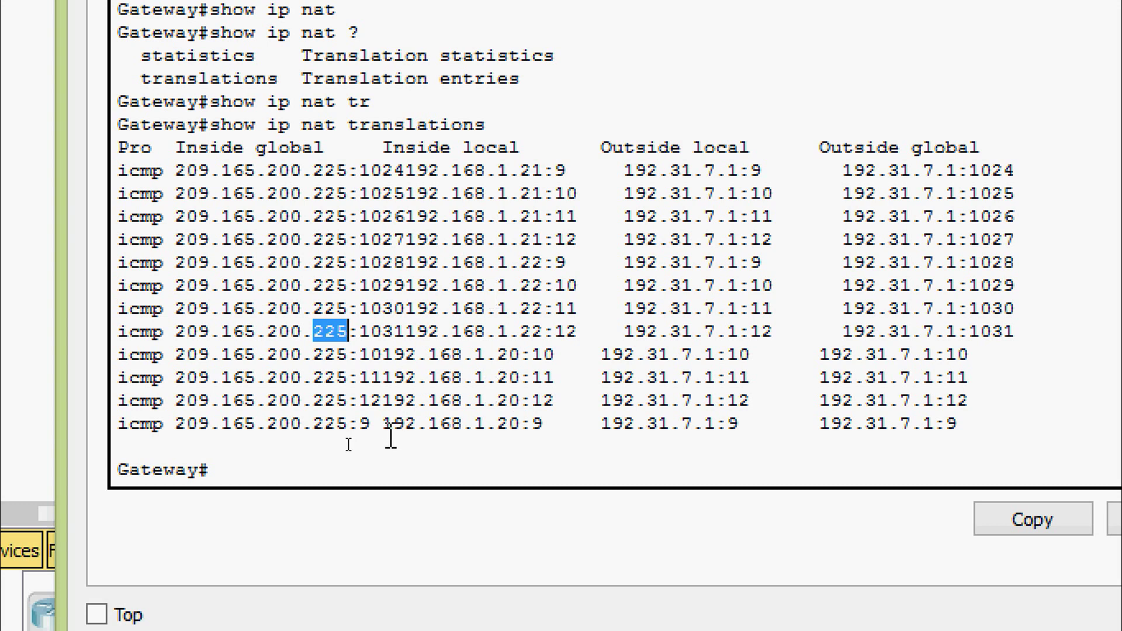
Examine the 192.168.1.20 entries in Gateway's NAT translations alongside the step c questions in the lab PDF
{"action": "left_click_drag", "start_coordinate": [383, 426], "coordinate": [521, 443]}
{"action": "left_click", "coordinate": [511, 403]}
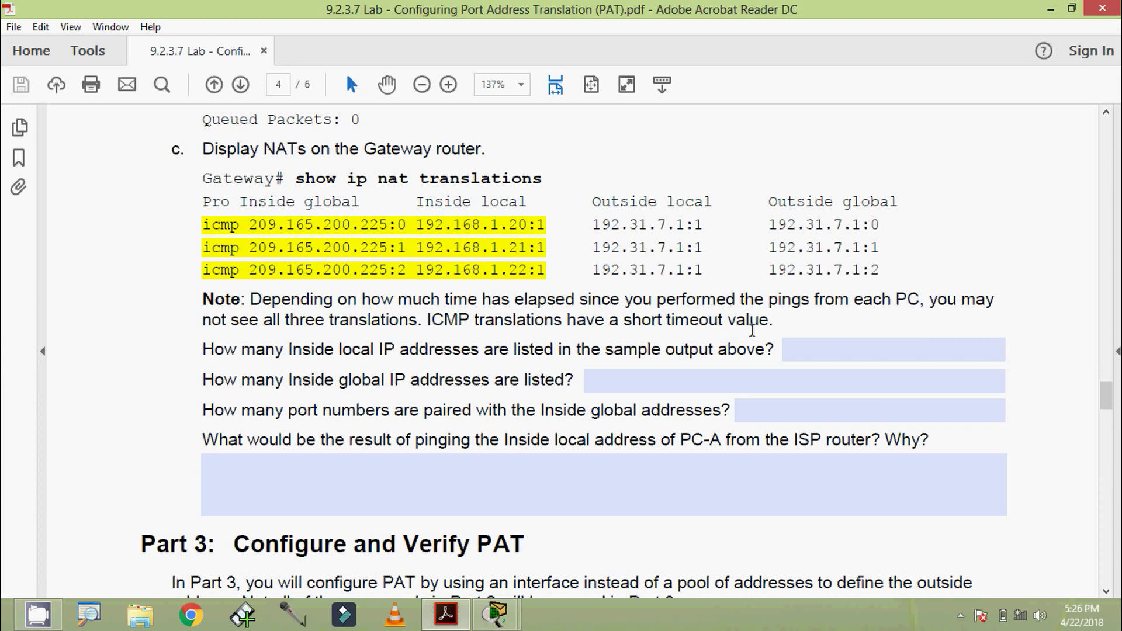
{"action": "key", "text": "alt+Tab"}
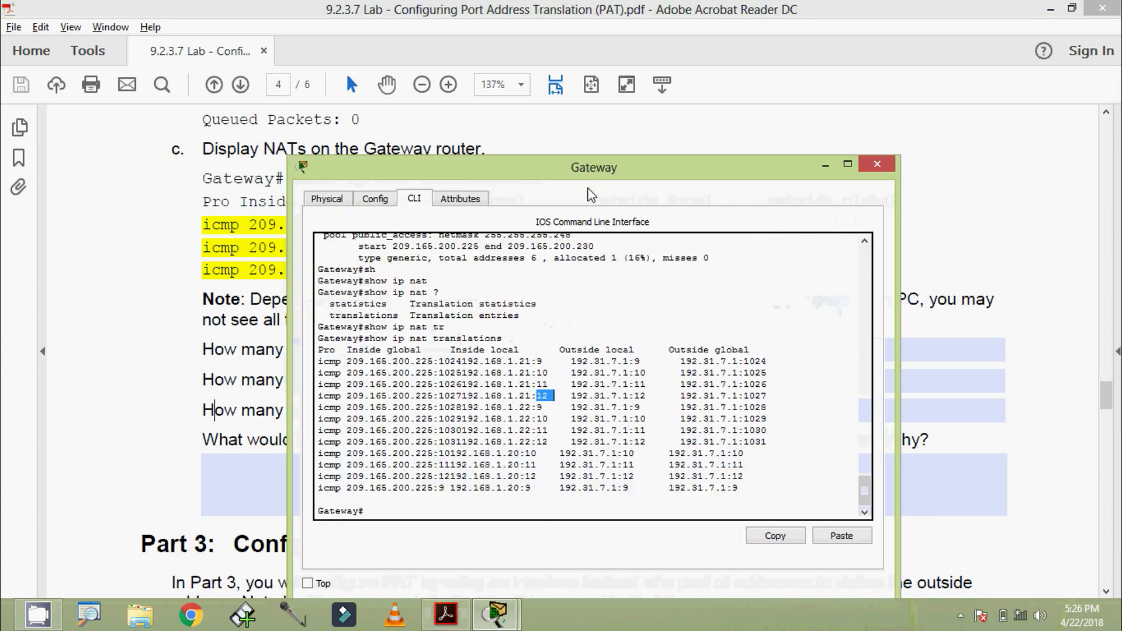
{"action": "left_click_drag", "start_coordinate": [572, 172], "coordinate": [641, 158]}
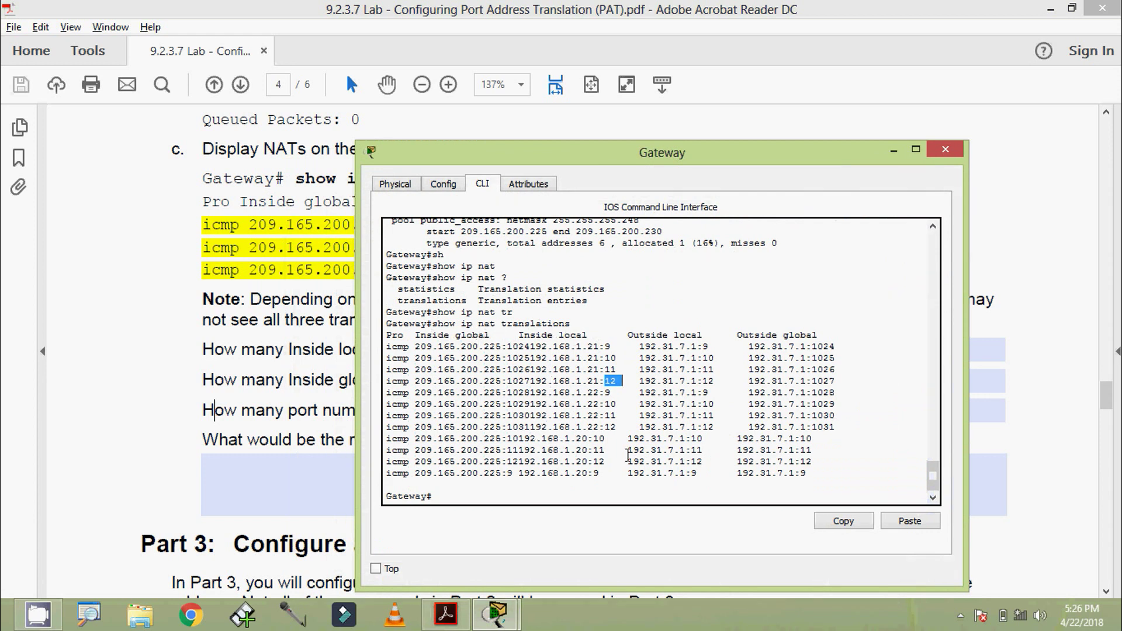
{"action": "left_click_drag", "start_coordinate": [807, 474], "coordinate": [389, 443]}
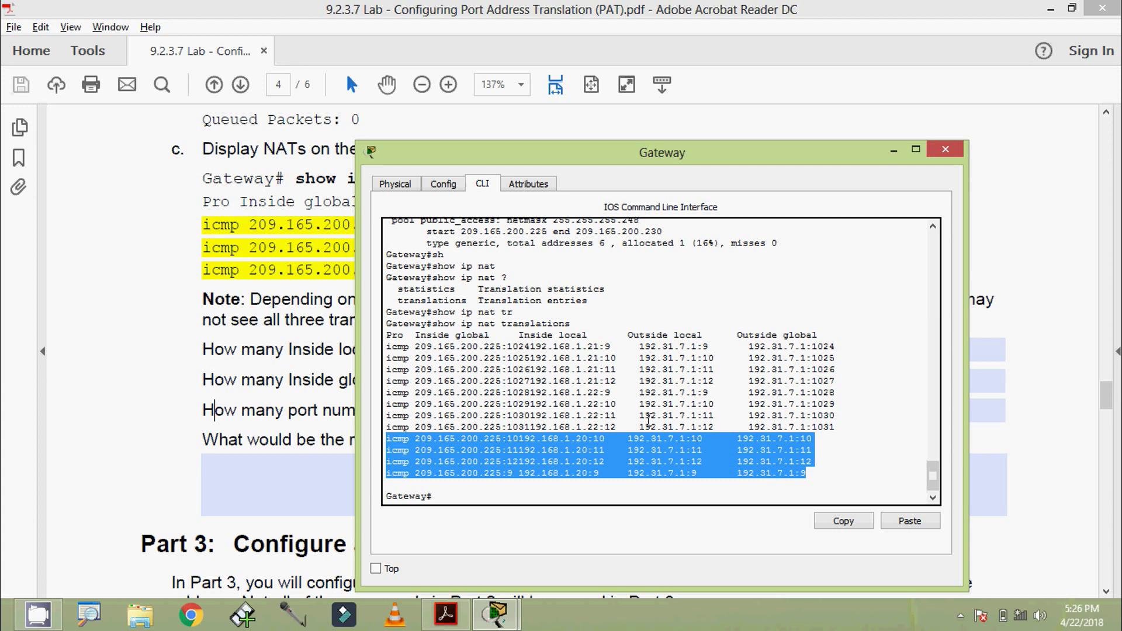
{"action": "left_click", "coordinate": [511, 338]}
{"action": "left_click", "coordinate": [270, 342]}
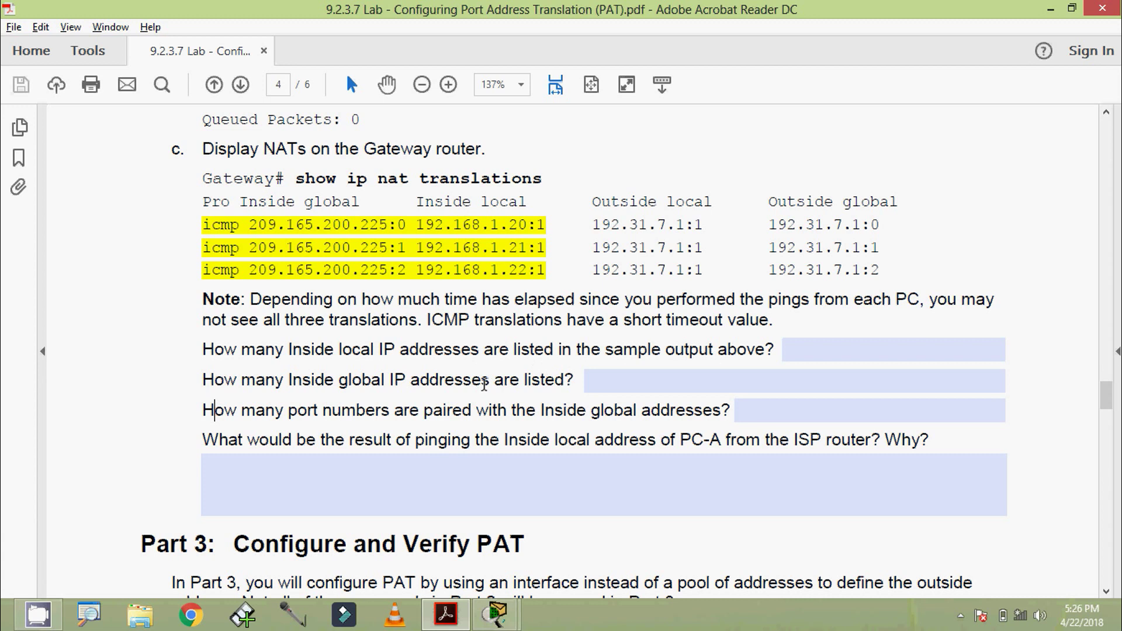
Check the inside local addresses of the three PCs in Gateway's NAT translations against the lab PDF's sample output
{"action": "scroll", "coordinate": [484, 384], "scroll_direction": "up", "scroll_amount": 5}
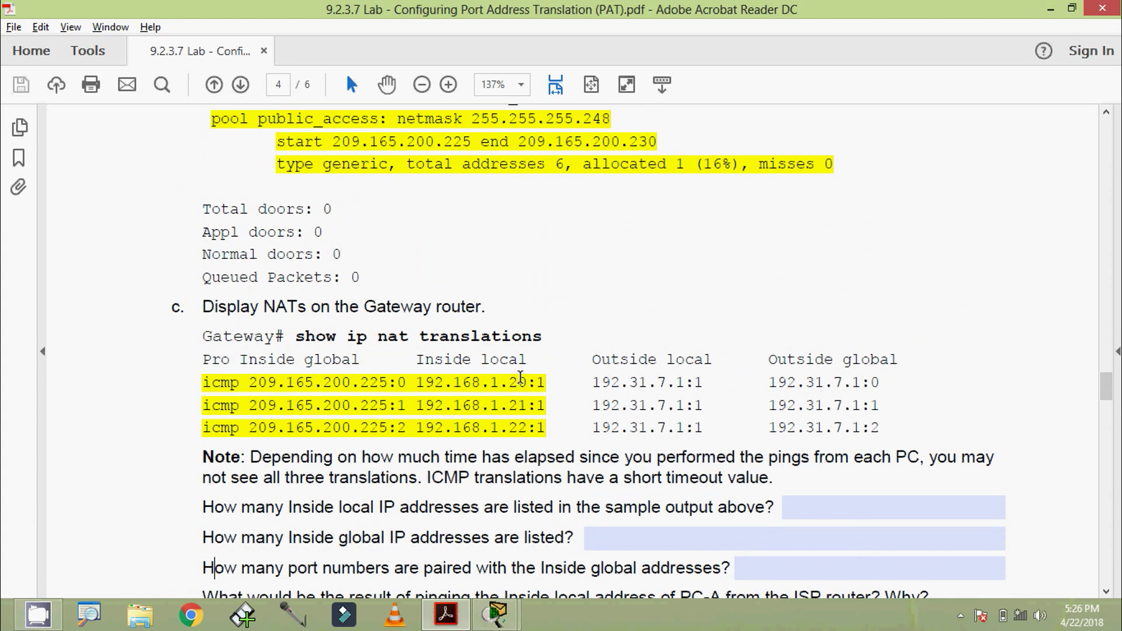
{"action": "left_click", "coordinate": [496, 614]}
{"action": "left_click", "coordinate": [555, 544]}
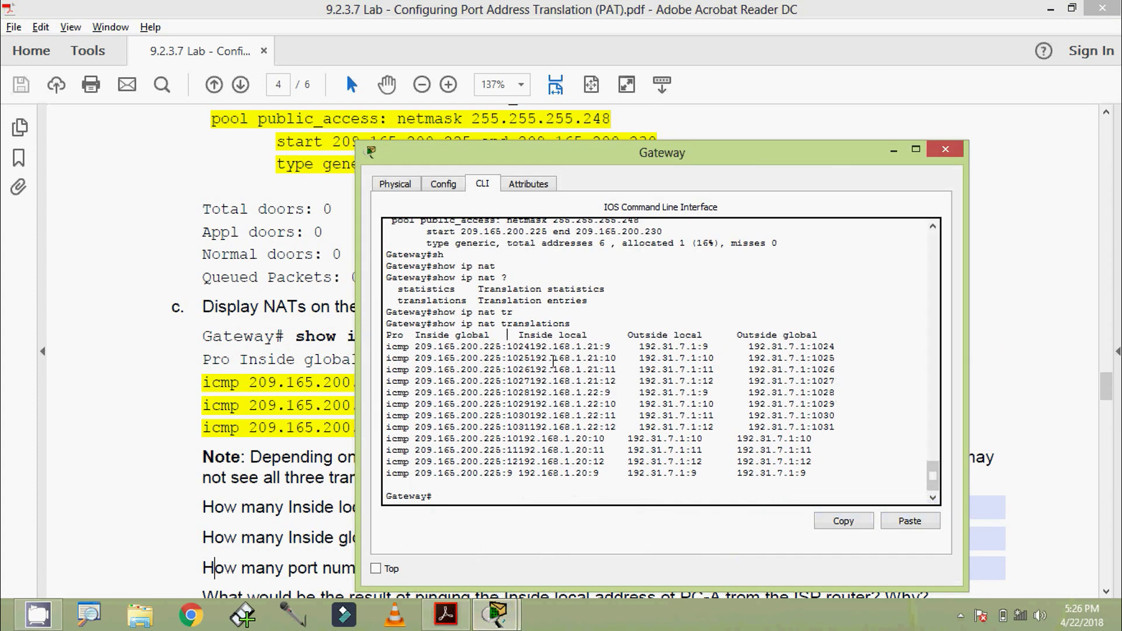
{"action": "left_click_drag", "start_coordinate": [570, 349], "coordinate": [592, 349]}
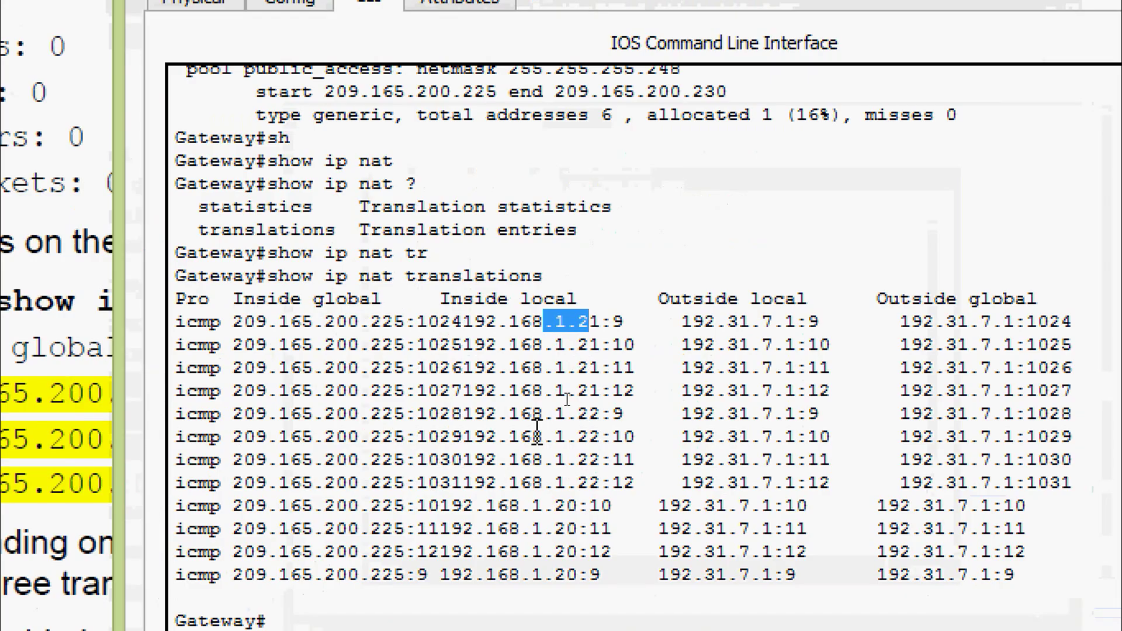
{"action": "left_click", "coordinate": [564, 392]}
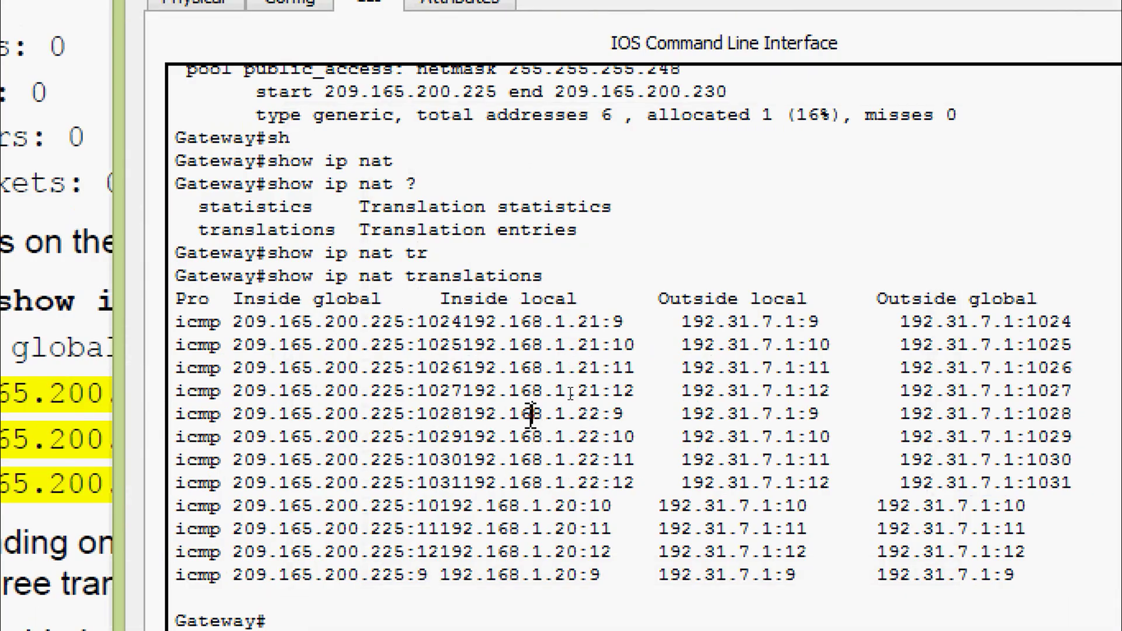
{"action": "left_click_drag", "start_coordinate": [531, 414], "coordinate": [597, 414]}
{"action": "left_click_drag", "start_coordinate": [509, 505], "coordinate": [579, 508]}
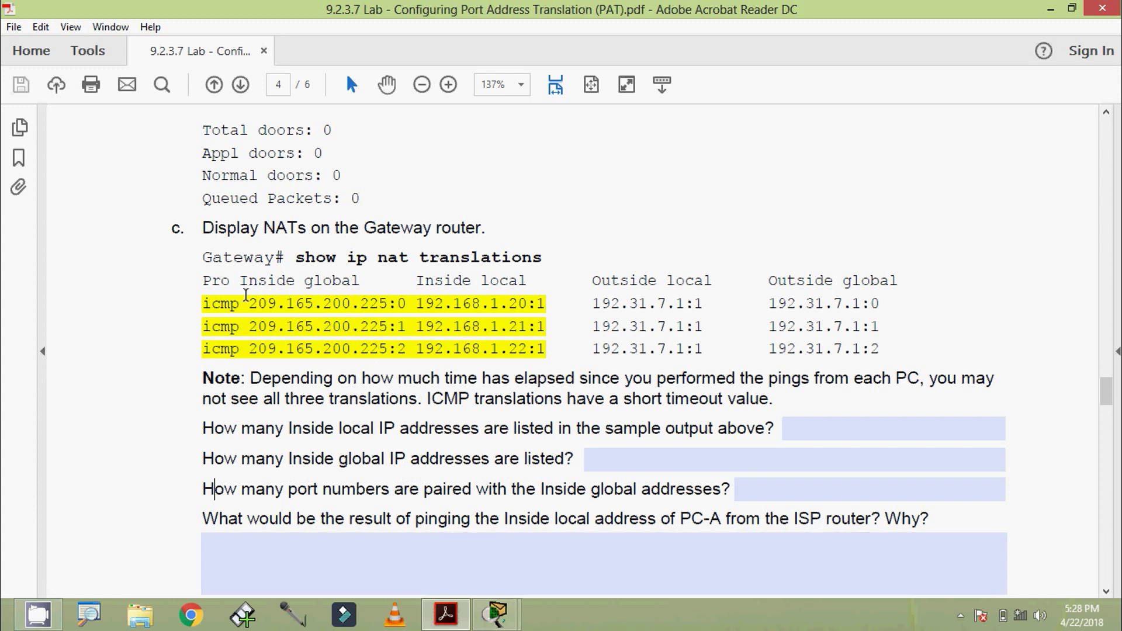
Compare the inside global address in the lab PDF's sample output with the one in Gateway's NAT translations
{"action": "left_click_drag", "start_coordinate": [257, 302], "coordinate": [351, 303]}
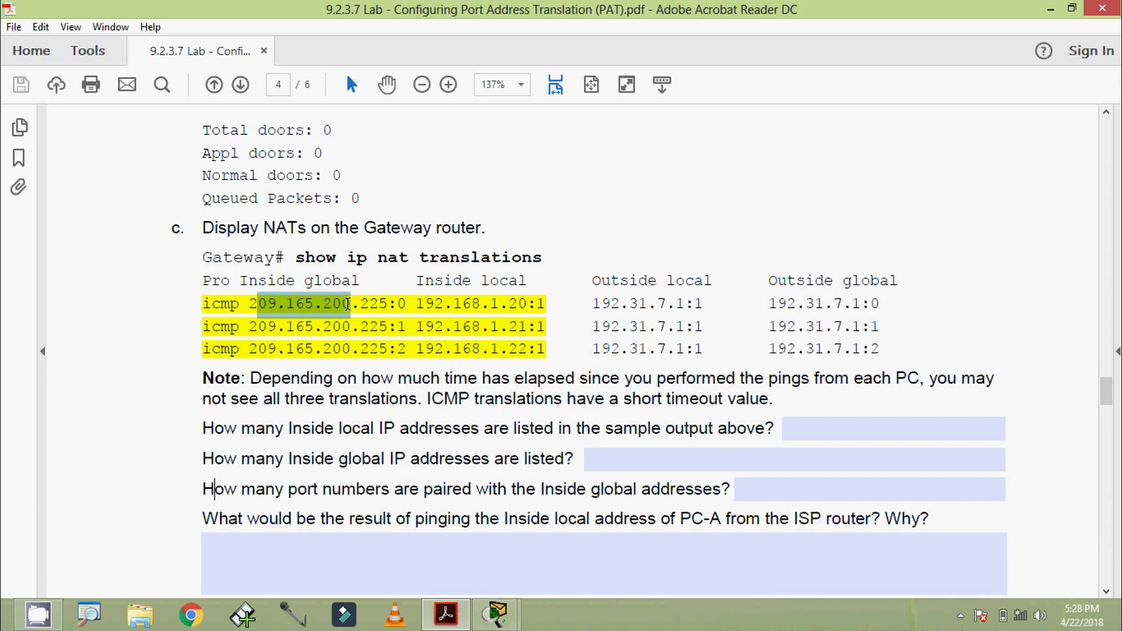
{"action": "left_click", "coordinate": [496, 616]}
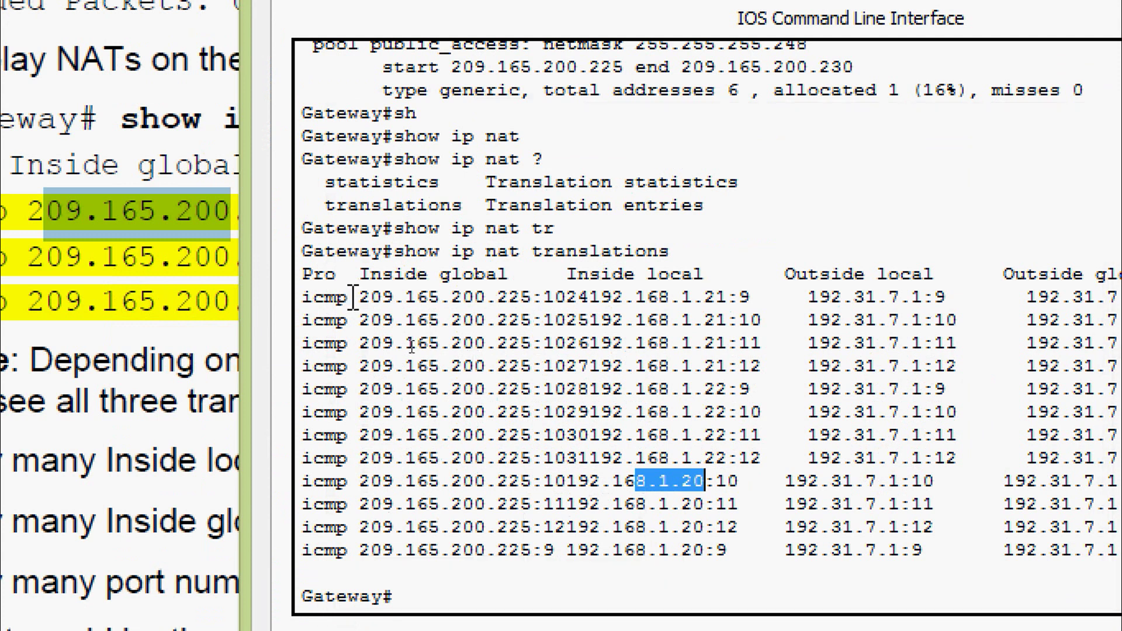
{"action": "left_click_drag", "start_coordinate": [358, 297], "coordinate": [531, 297]}
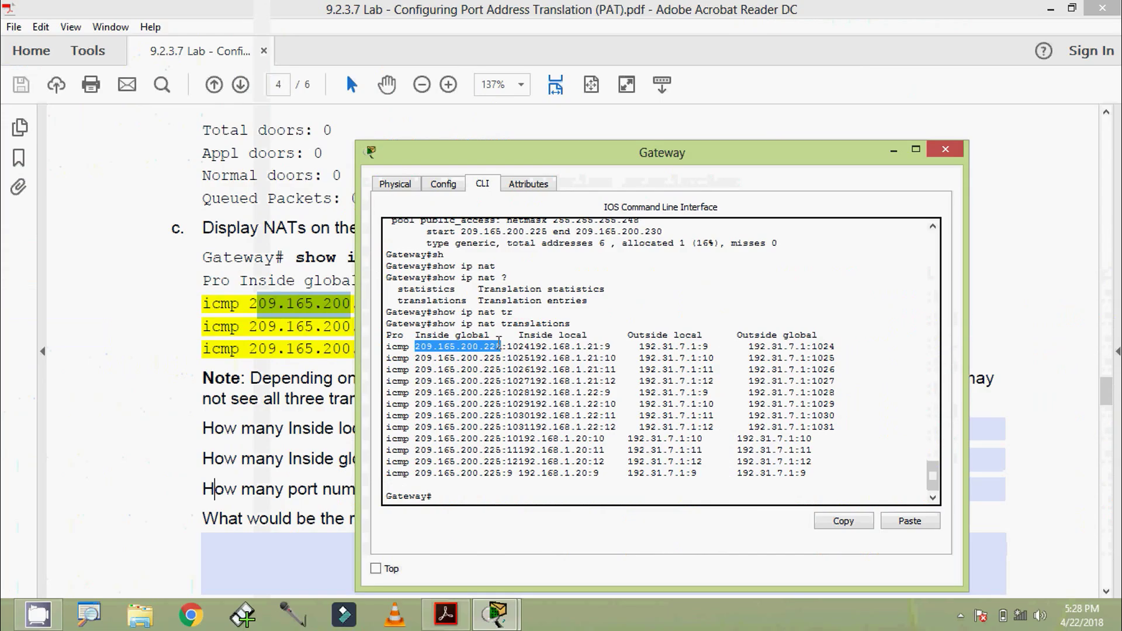
{"action": "left_click", "coordinate": [255, 432]}
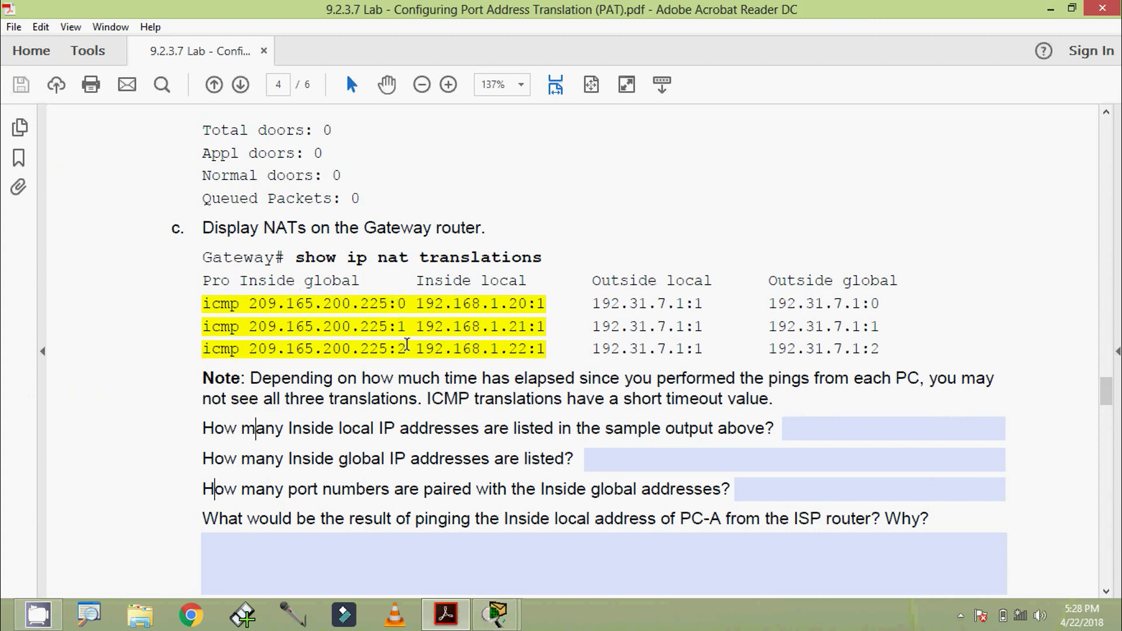
Return to Gateway's CLI and examine the port numbers paired with the inside global address in the NAT translations
{"action": "mouse_move", "coordinate": [503, 615]}
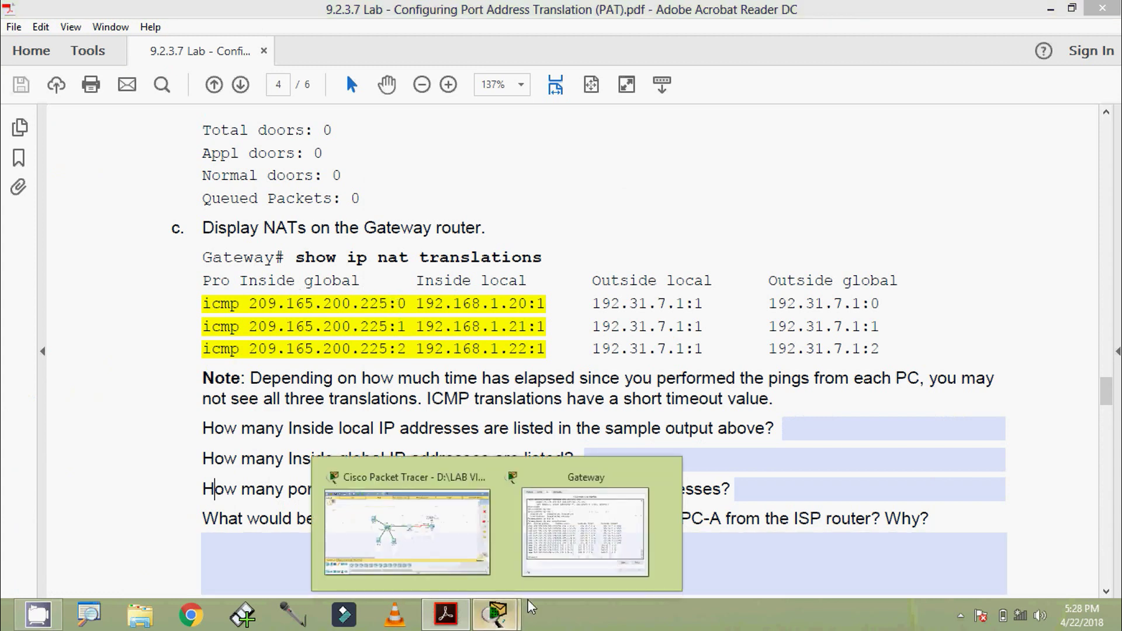
{"action": "left_click", "coordinate": [560, 549]}
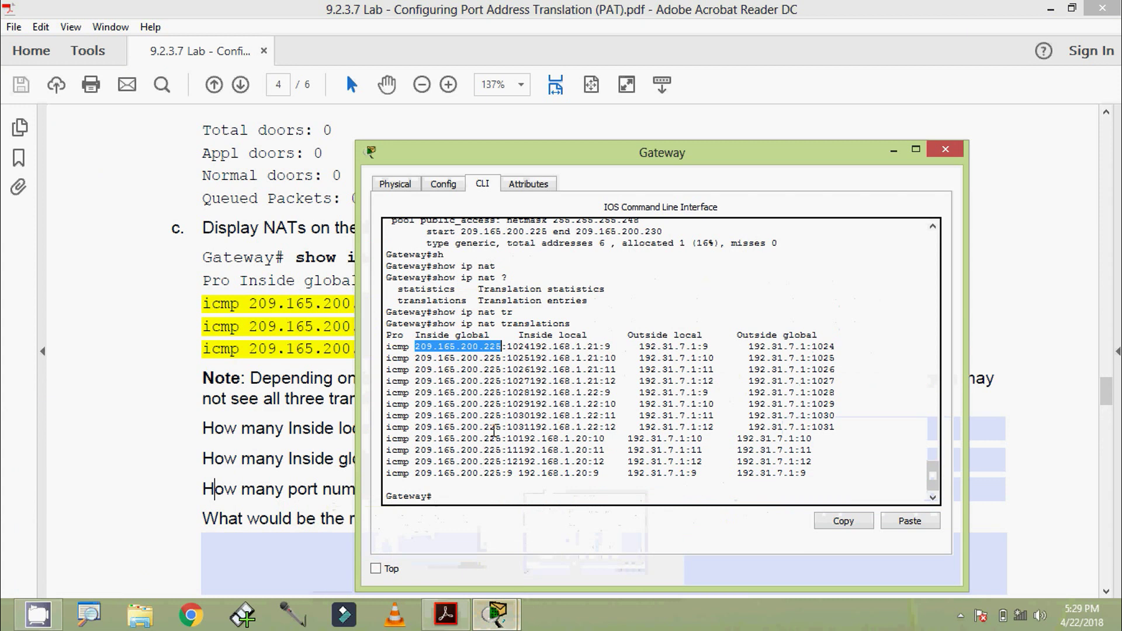
{"action": "left_click_drag", "start_coordinate": [453, 163], "coordinate": [579, 133]}
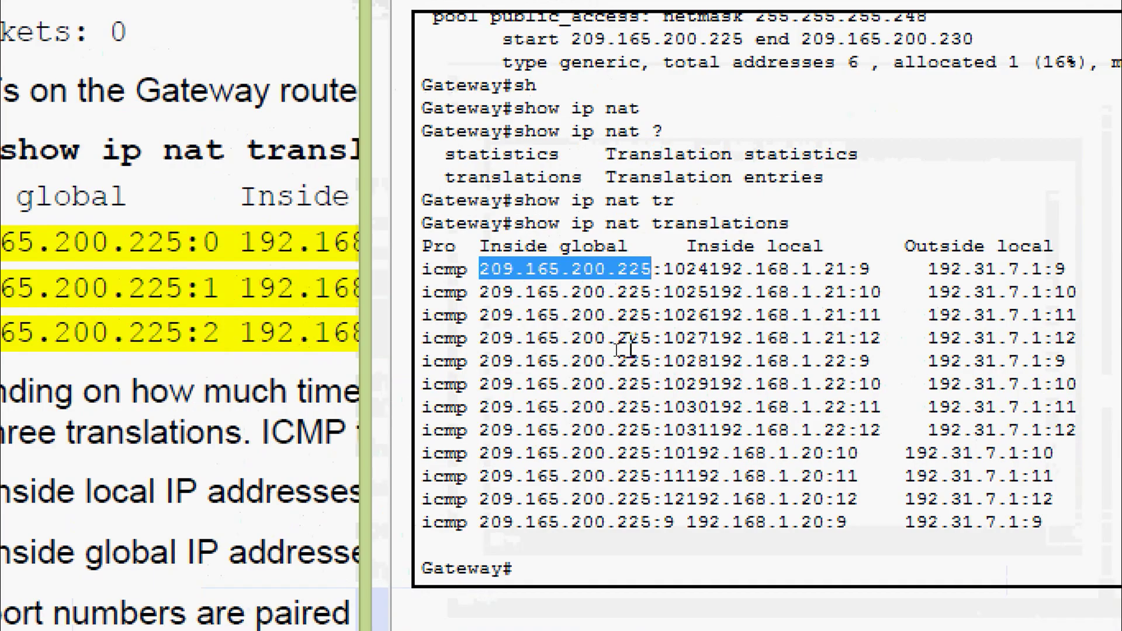
{"action": "left_click", "coordinate": [625, 345]}
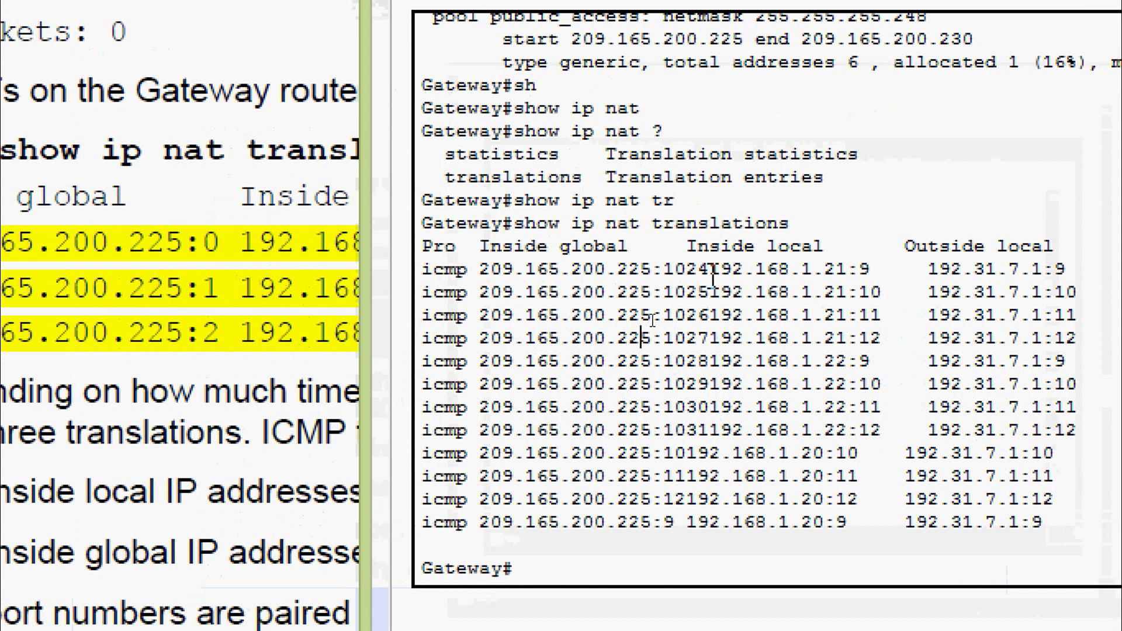
{"action": "left_click_drag", "start_coordinate": [708, 275], "coordinate": [618, 342]}
{"action": "left_click", "coordinate": [707, 338]}
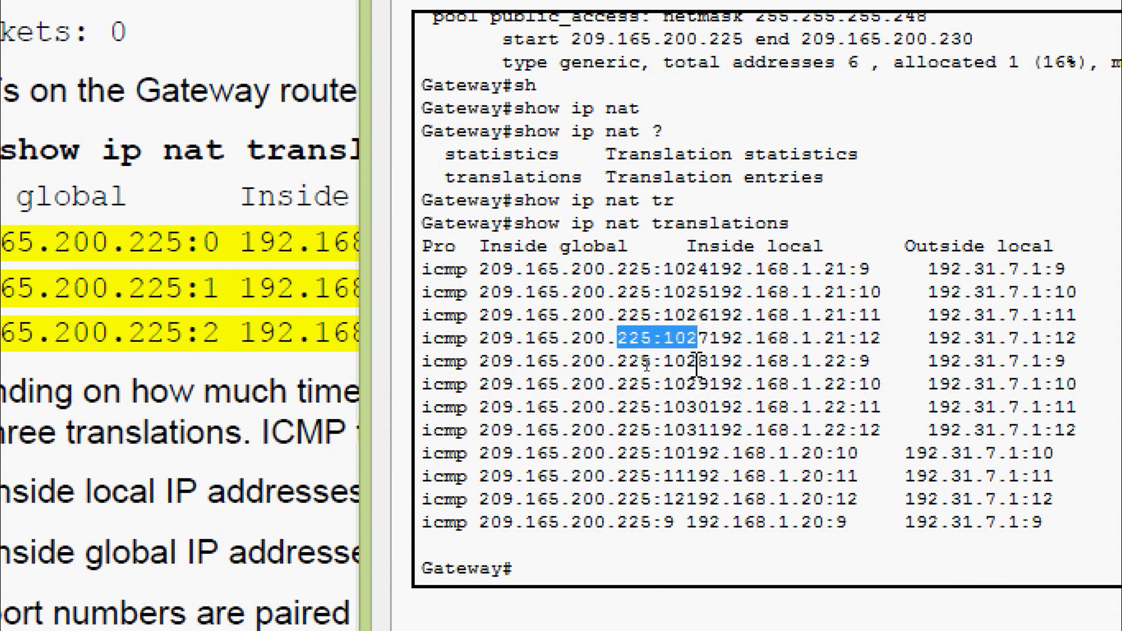
{"action": "left_click_drag", "start_coordinate": [709, 361], "coordinate": [631, 364]}
{"action": "left_click_drag", "start_coordinate": [708, 384], "coordinate": [666, 439]}
{"action": "left_click_drag", "start_coordinate": [695, 476], "coordinate": [653, 521]}
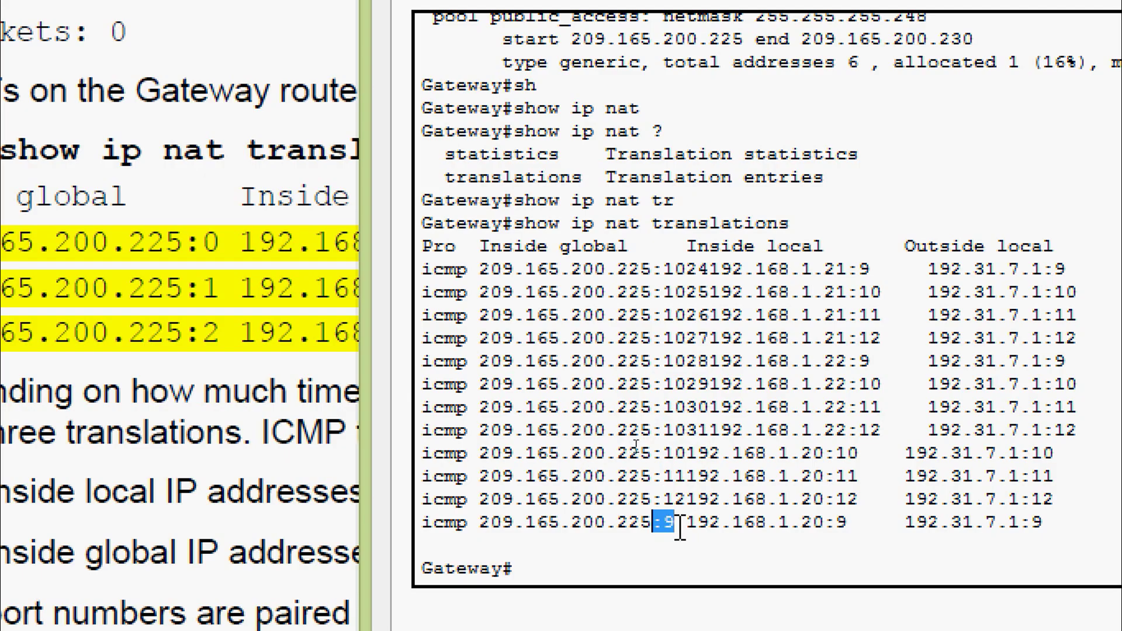
{"action": "left_click", "coordinate": [675, 522]}
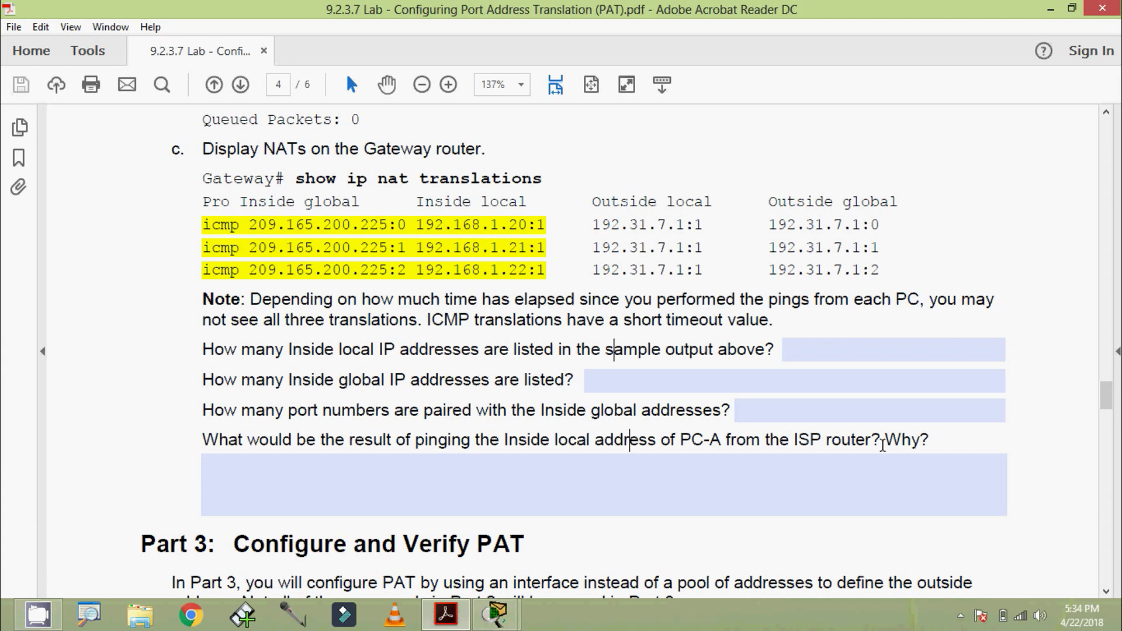
Switch to the Packet Tracer topology, open the ISP router's CLI, and enter the console and enable passwords to reach privileged EXEC mode
{"action": "key", "text": "alt+Tab"}
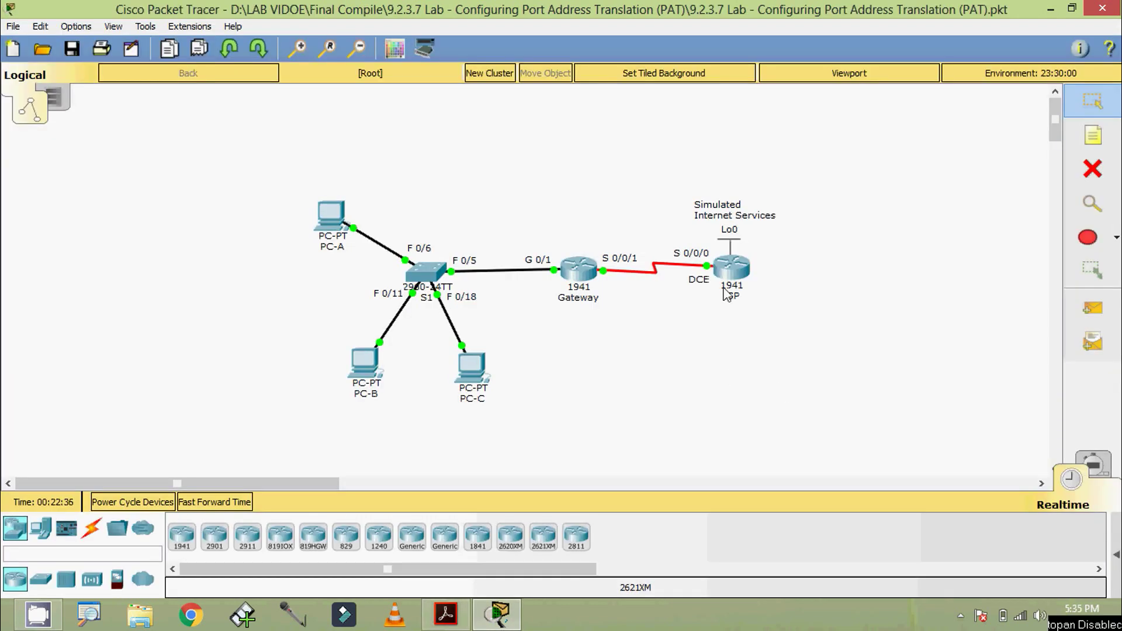
{"action": "left_click", "coordinate": [730, 269]}
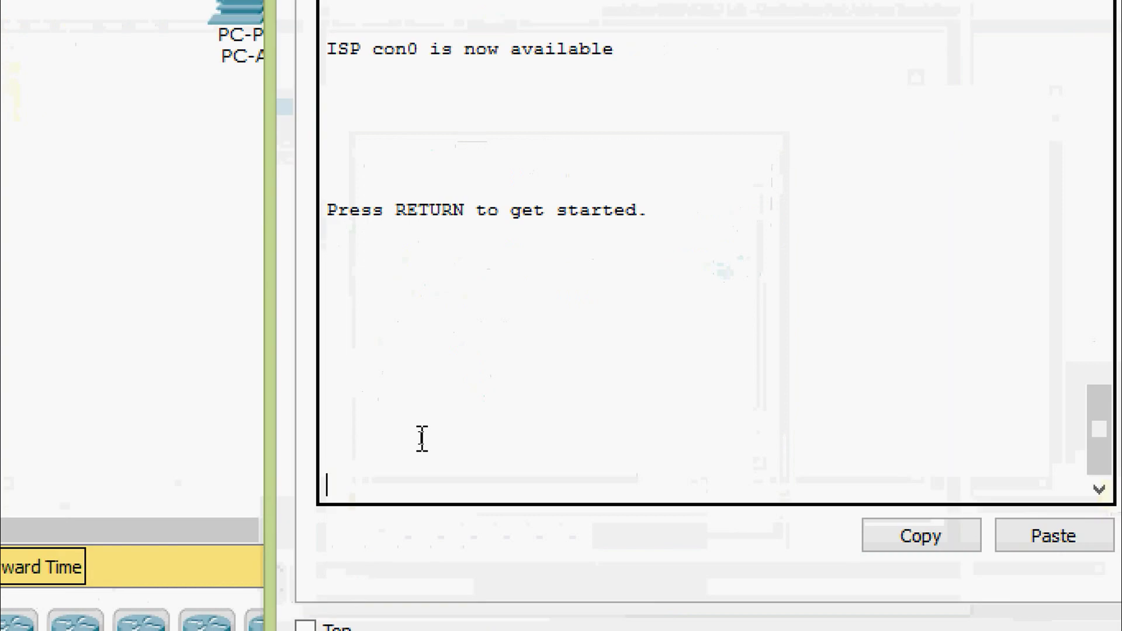
{"action": "key", "text": "Return"}
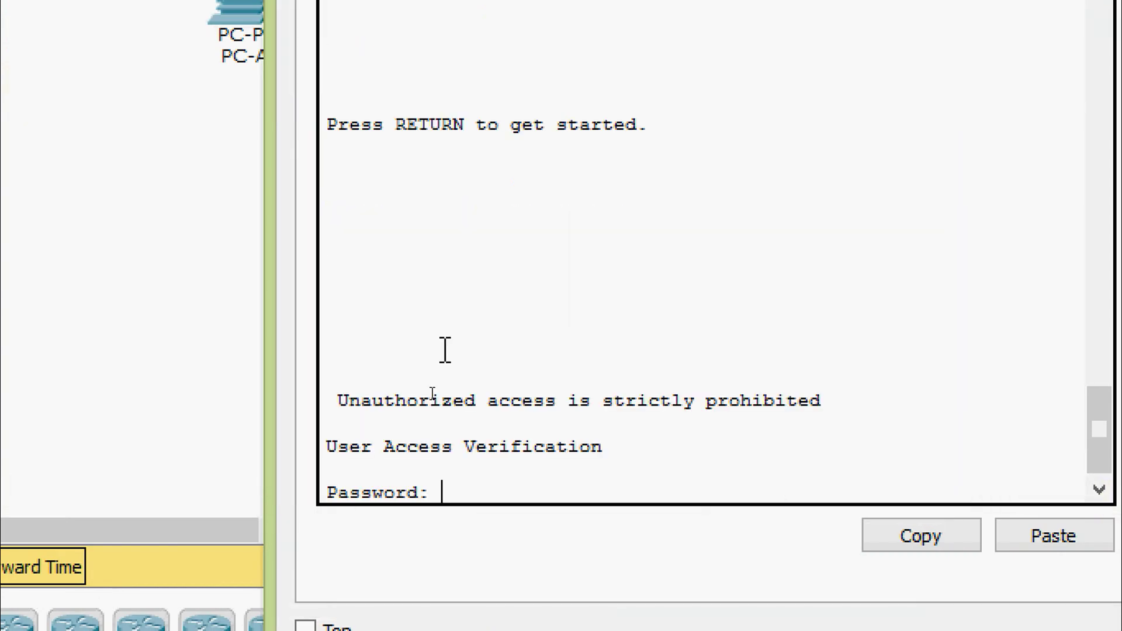
{"action": "key", "text": "Return"}
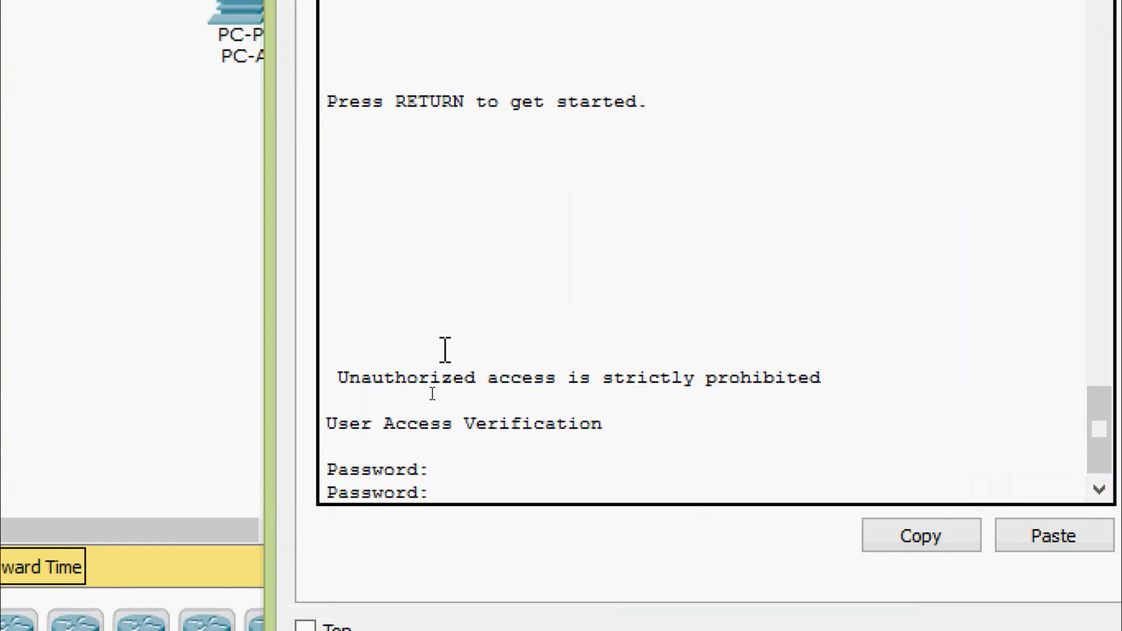
{"action": "key", "text": "Return"}
{"action": "type", "text": "ena"}
{"action": "key", "text": "Return"}
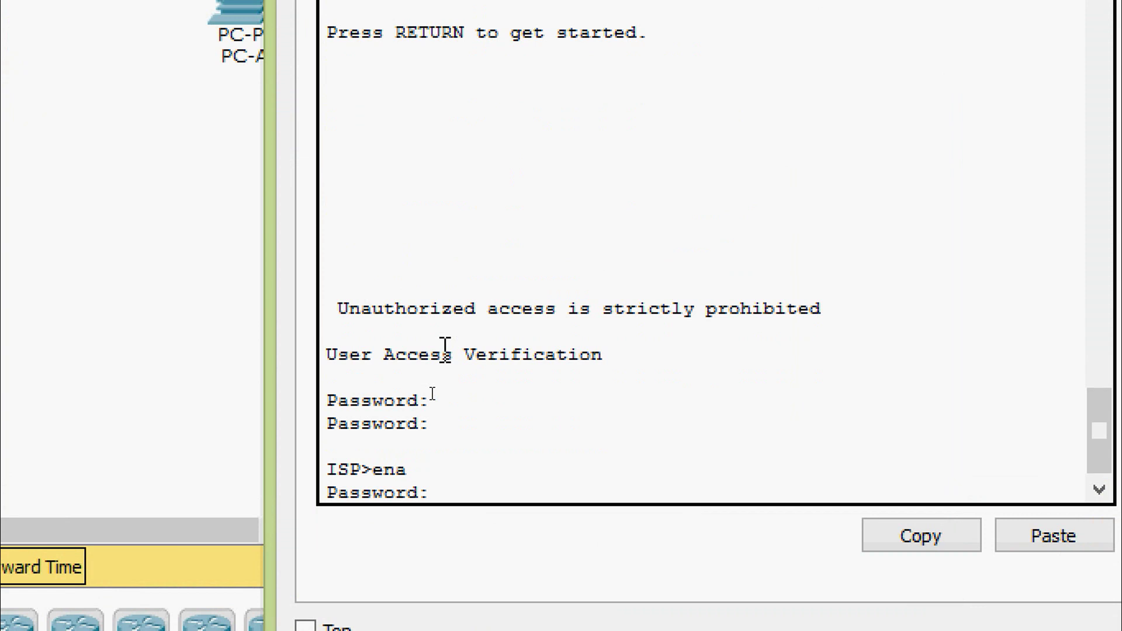
{"action": "key", "text": "Return"}
Ping PC-A's inside local address 192.168.1.20 from the ISP router
{"action": "type", "text": "ping"}
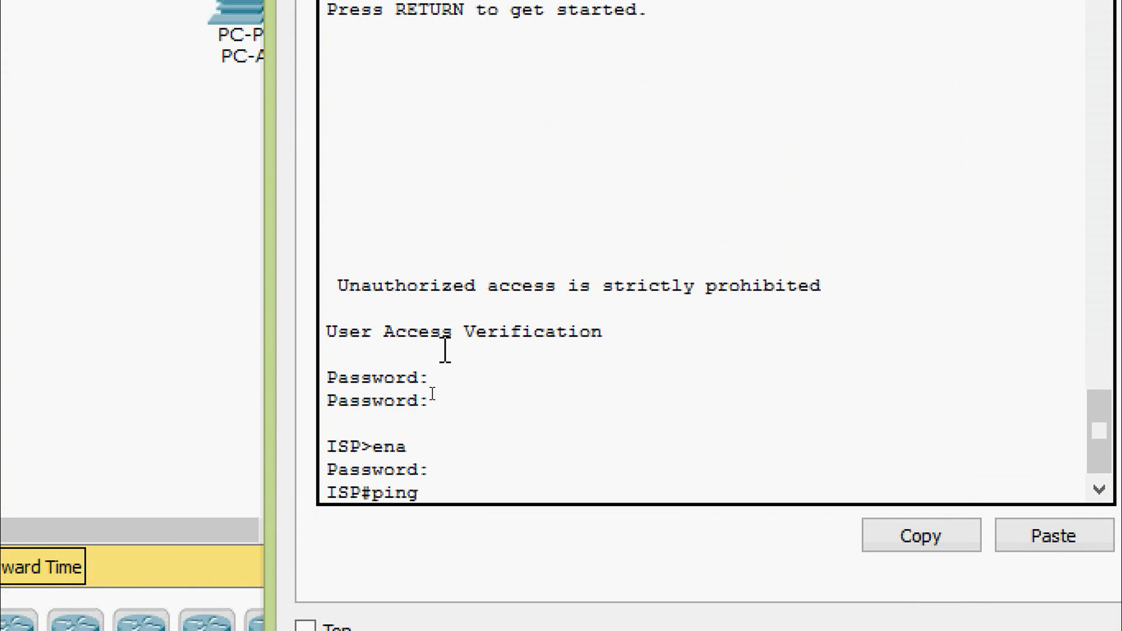
{"action": "right_click", "coordinate": [447, 488]}
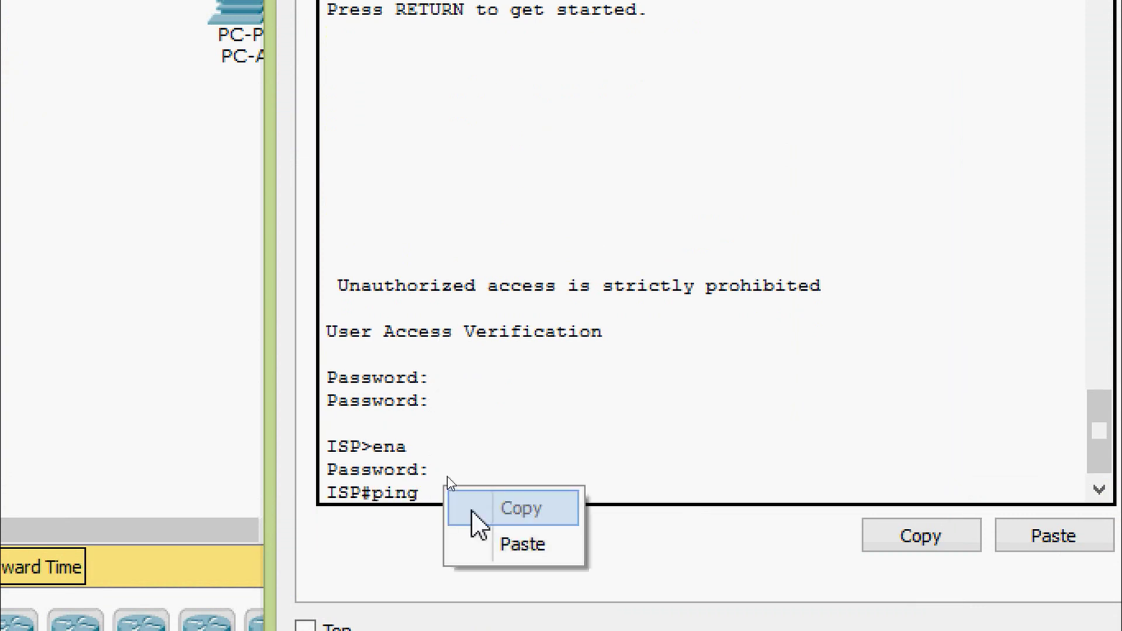
{"action": "left_click", "coordinate": [485, 540]}
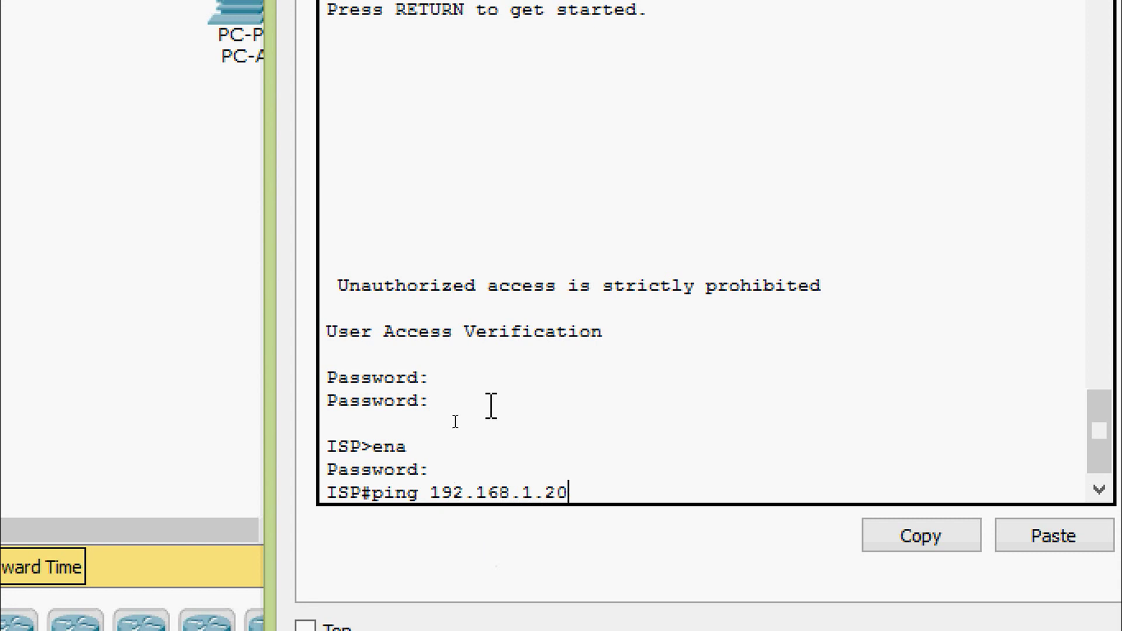
{"action": "key", "text": "Return"}
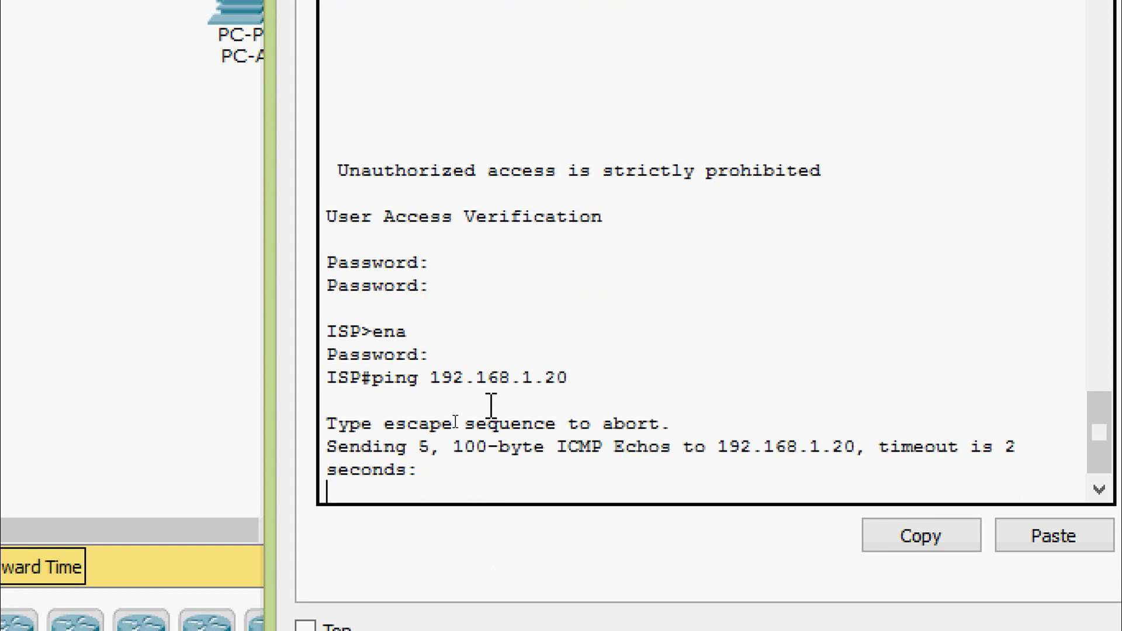